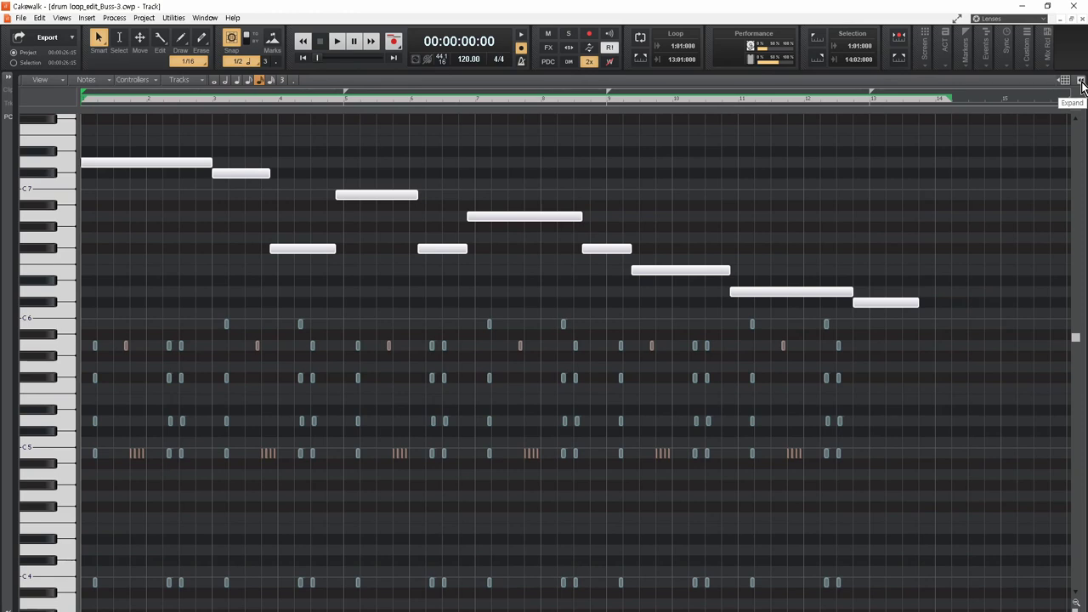
Show the track list in the piano roll, make it narrower, and hide the control bar to enlarge the note area.
left_click(1082, 82)
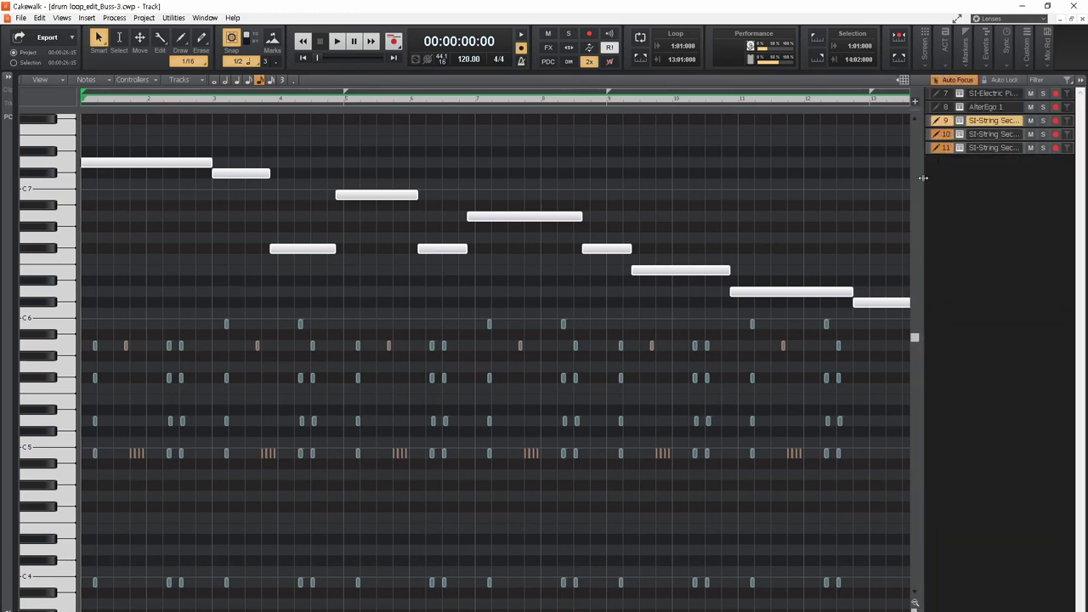
left_click_drag(923, 178, 959, 181)
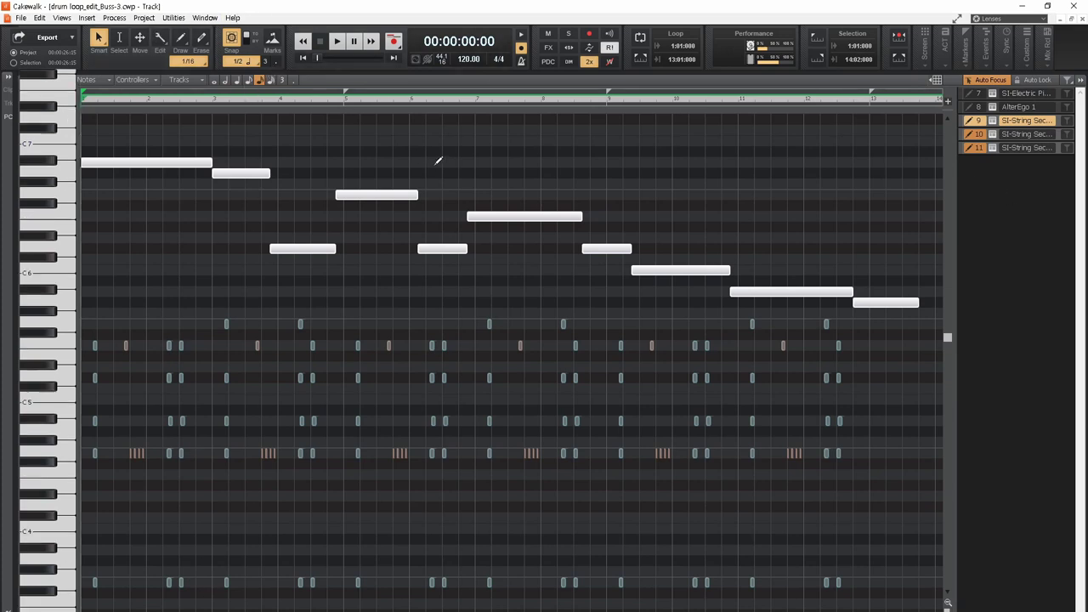
key("c")
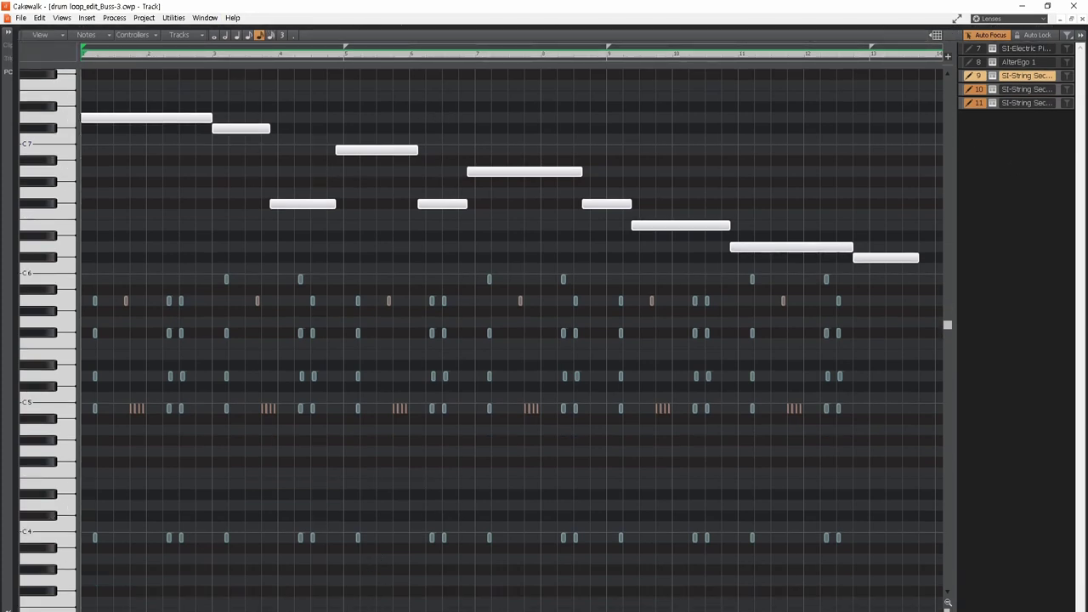
Examine the notes of string tracks 10, 11 and 9 one at a time in the piano roll.
left_click(980, 91)
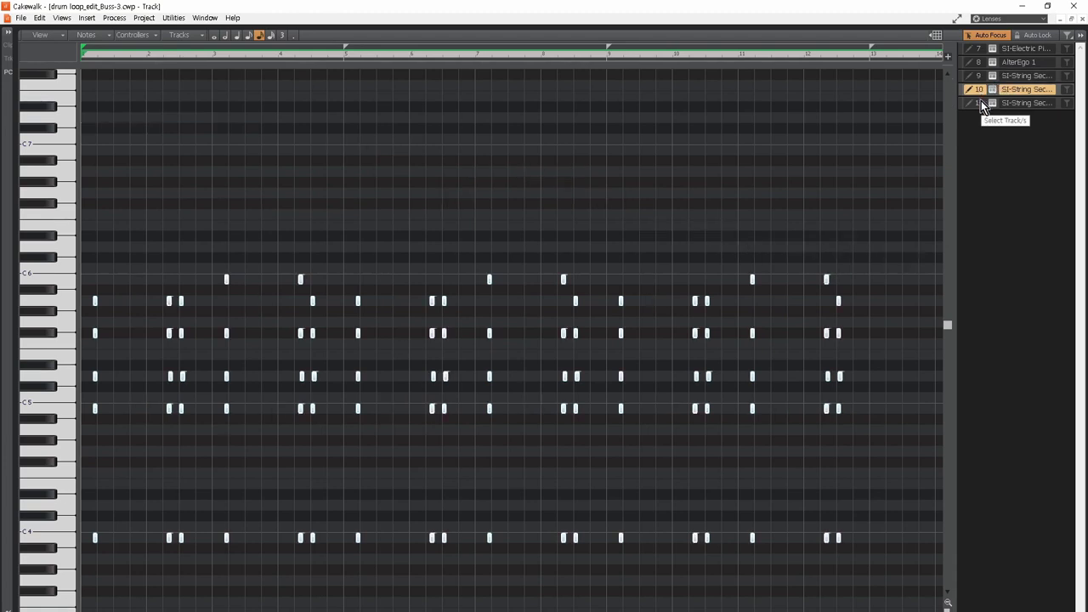
left_click(980, 103)
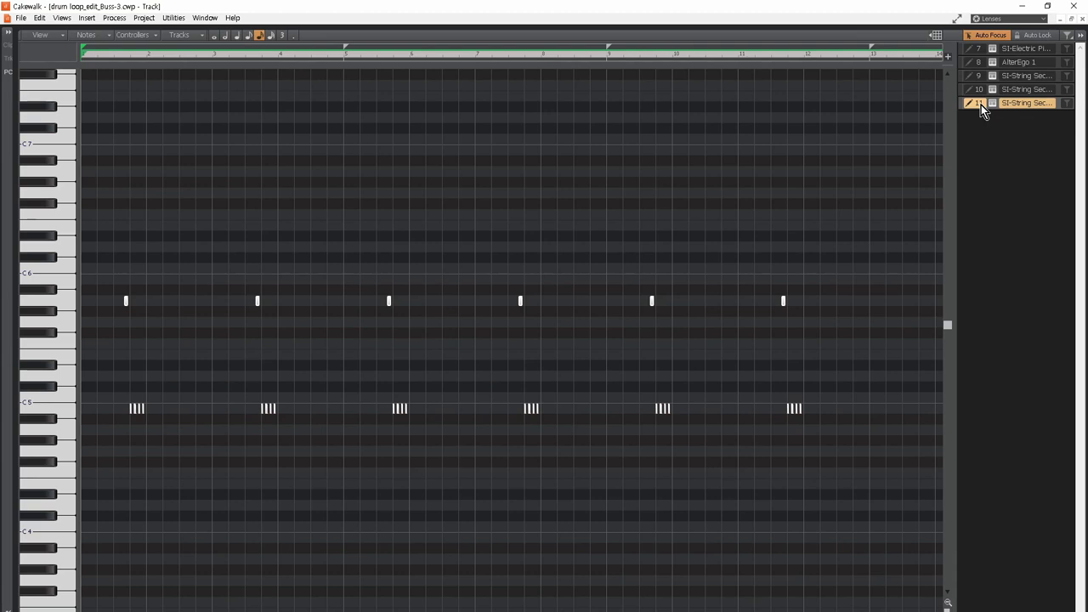
left_click(980, 90)
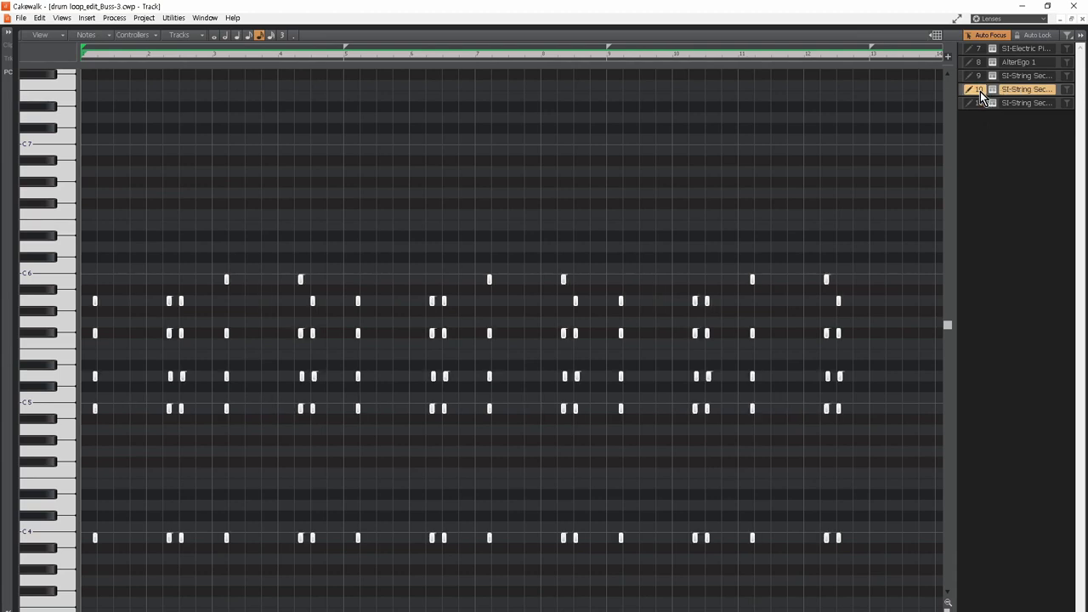
left_click(980, 77)
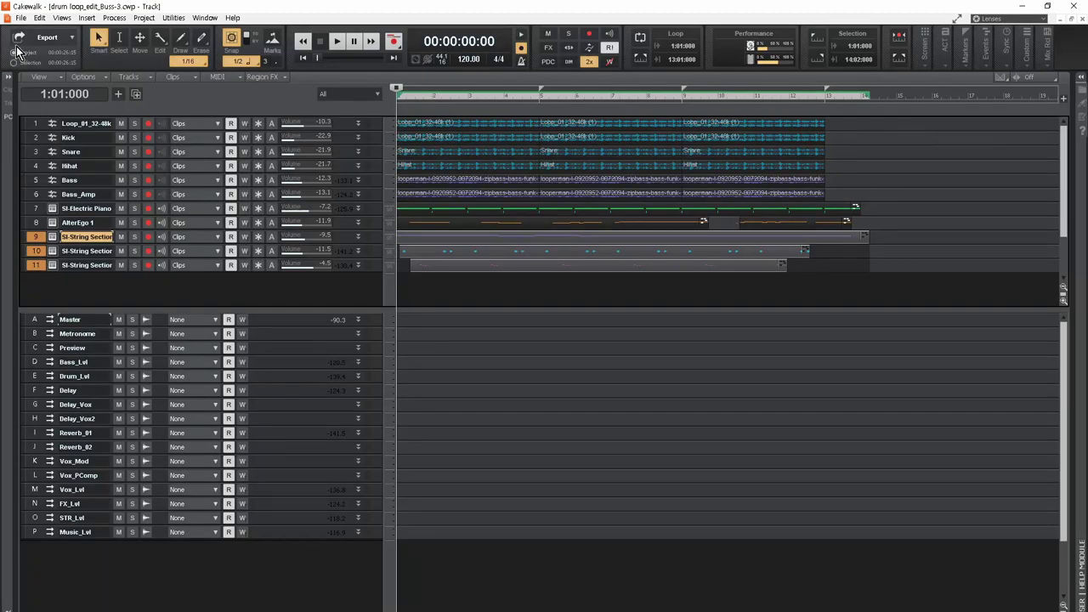
Open the Staff view for the three string tracks and read through the score to its last measures.
left_click(62, 18)
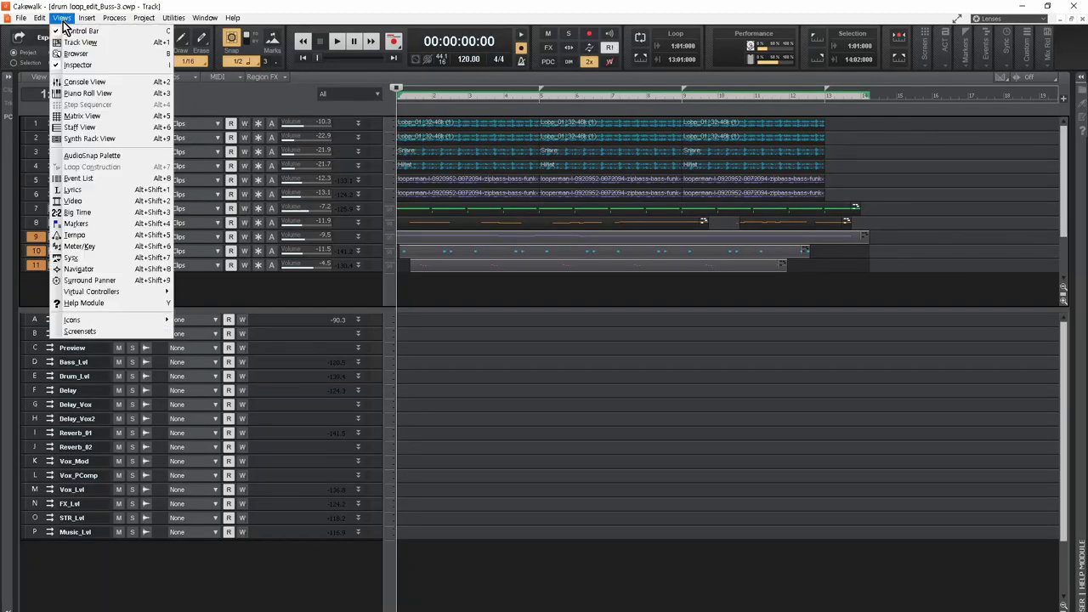
left_click(73, 127)
left_click(349, 351)
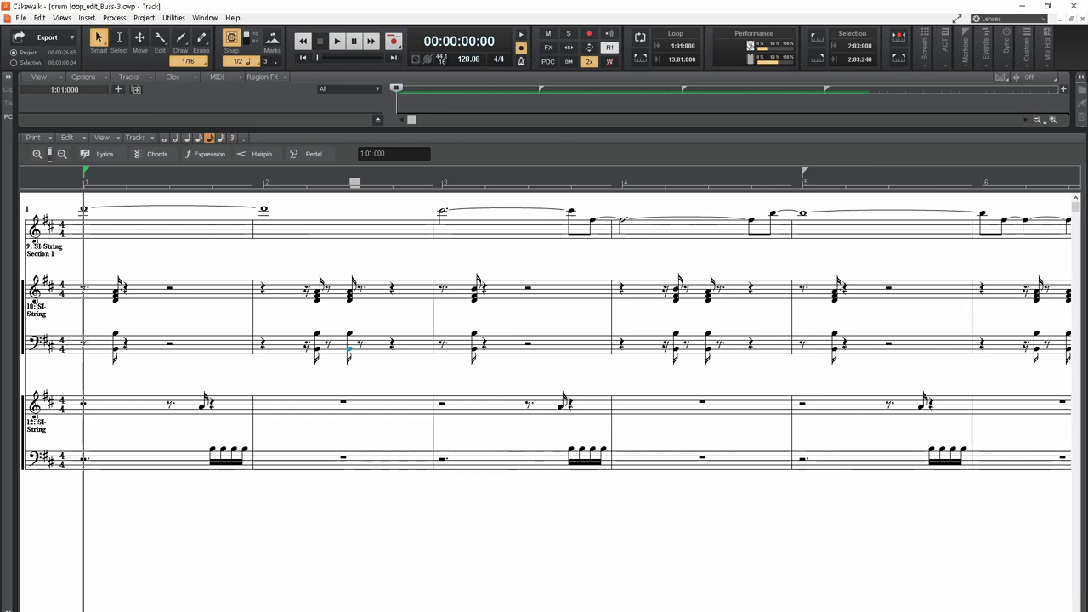
scroll(544, 340, "right", 2)
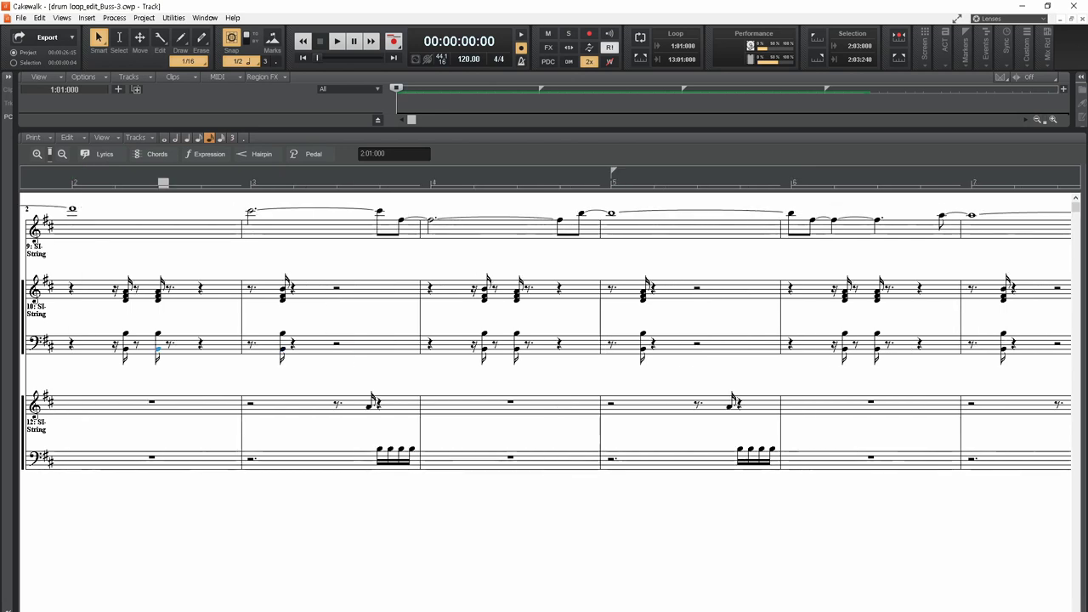
scroll(544, 340, "right", 3)
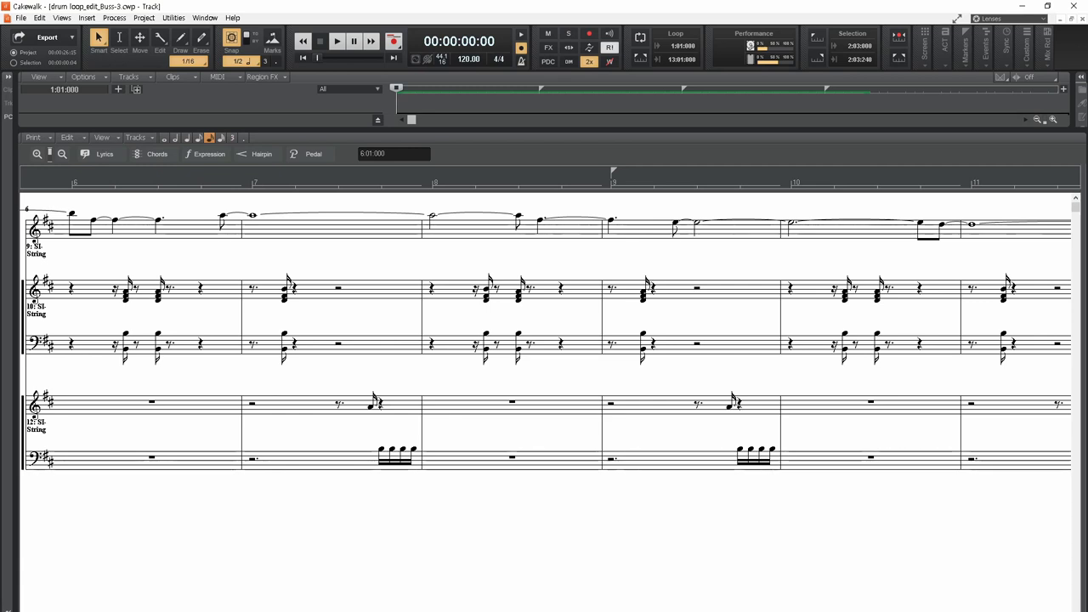
scroll(544, 340, "right", 4)
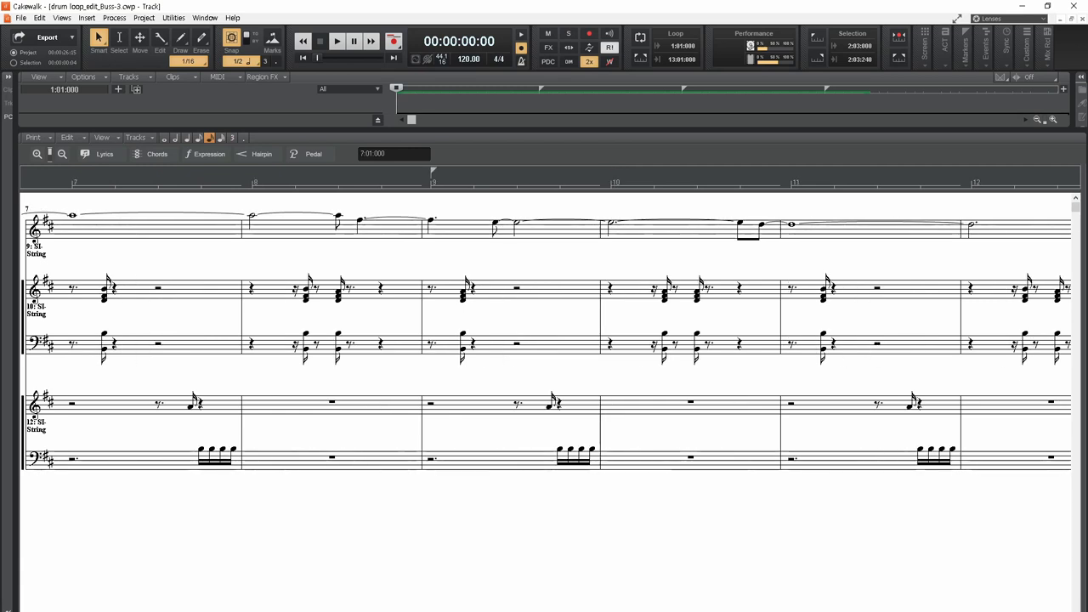
scroll(544, 340, "left", 2)
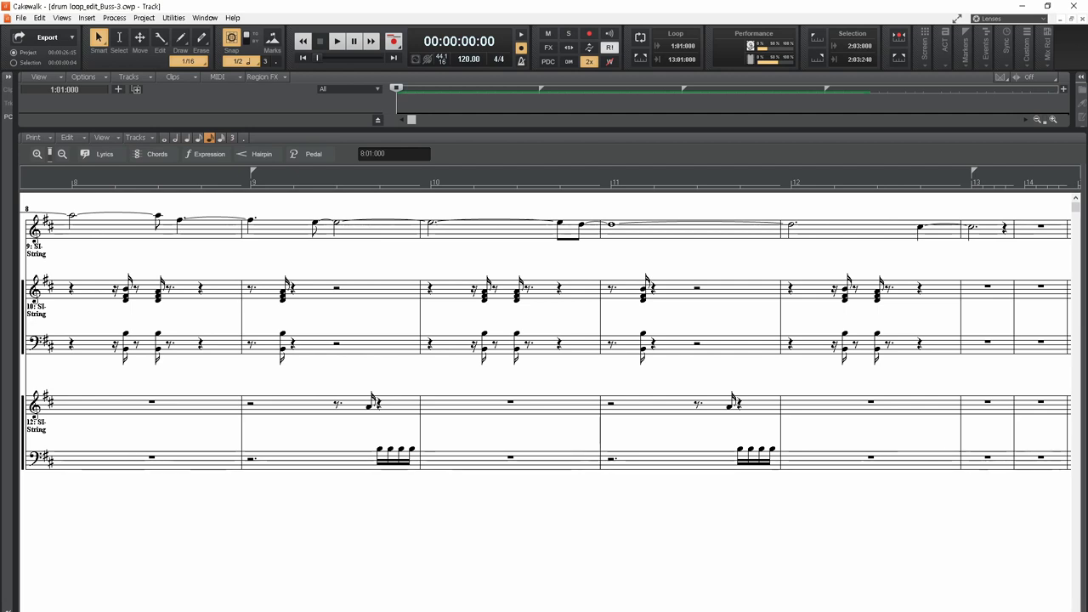
Compare the piano roll with the staff notation, showing only track 10 and then only track 11.
key("alt+3")
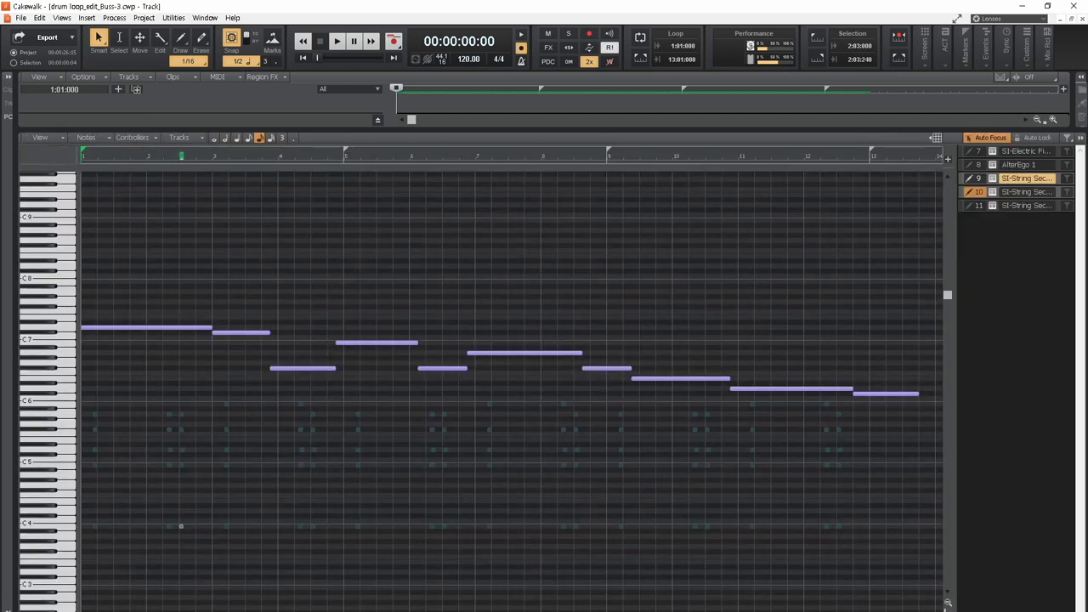
left_click(981, 193)
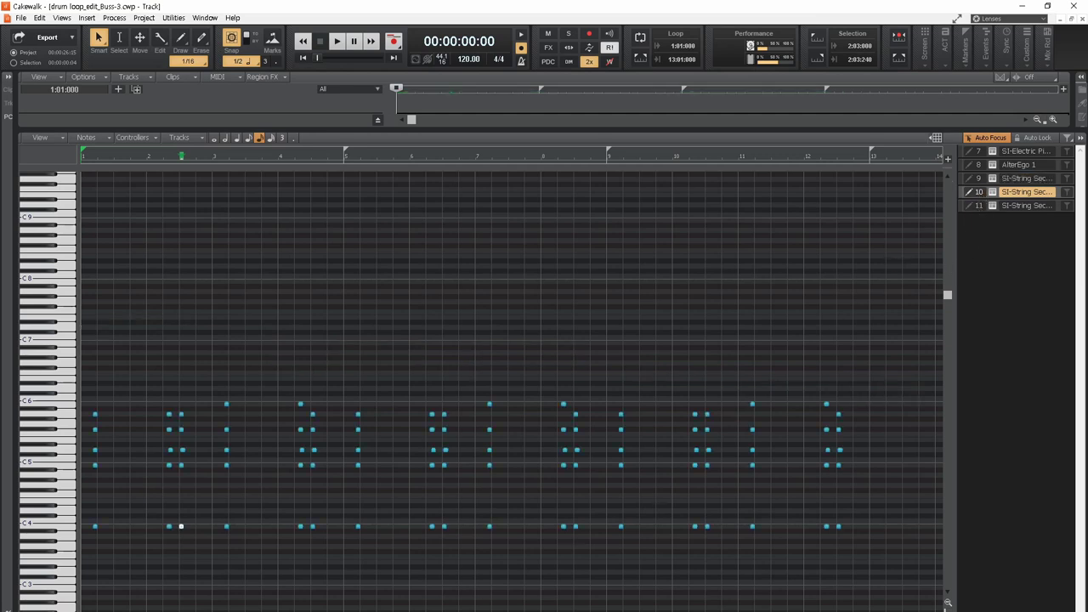
key("alt+5")
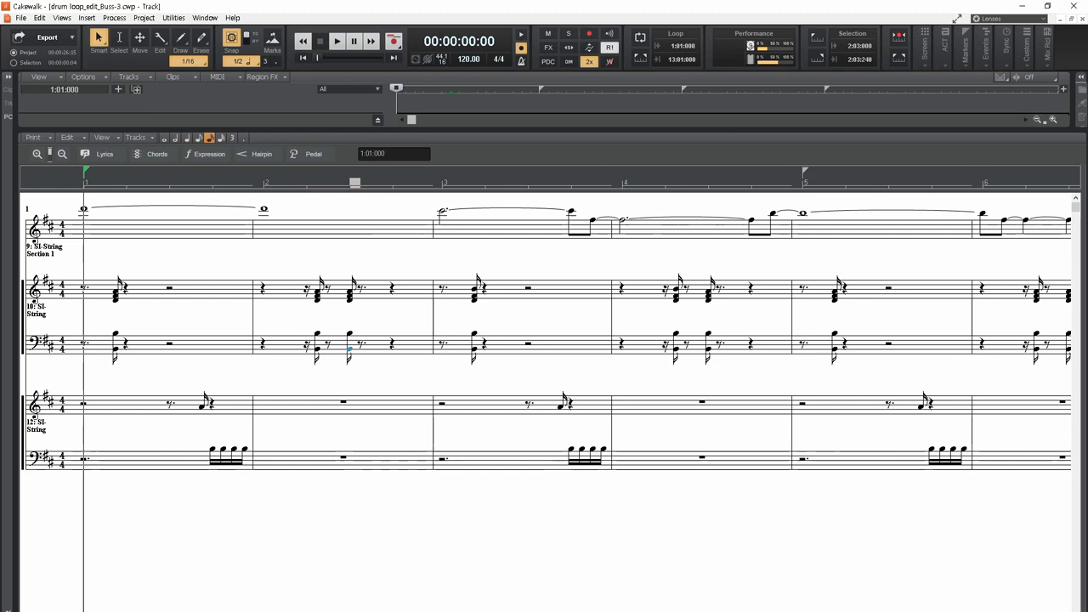
key("alt+3")
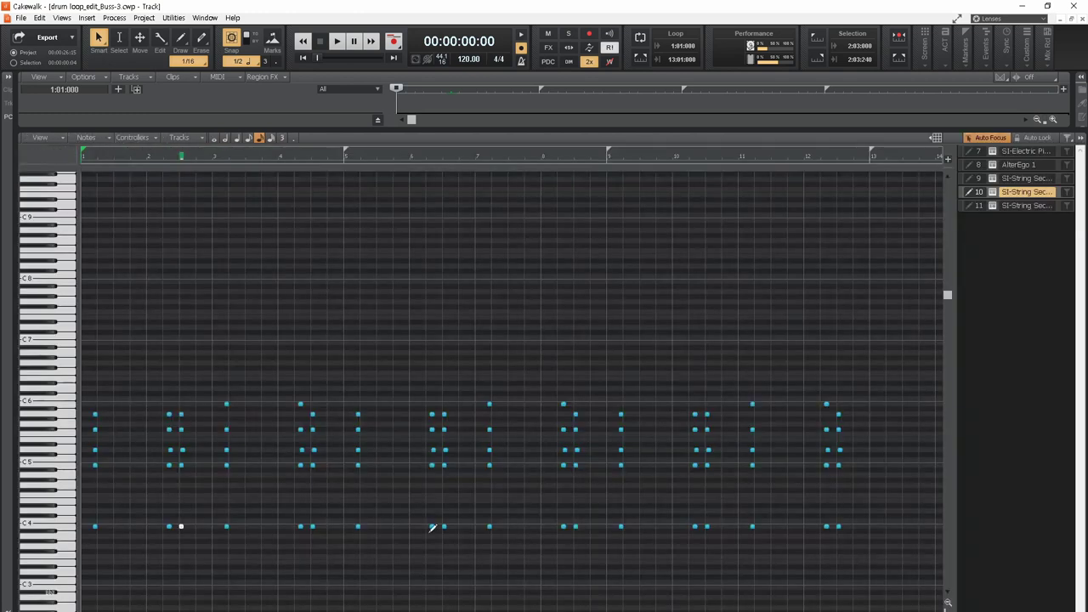
left_click(980, 206)
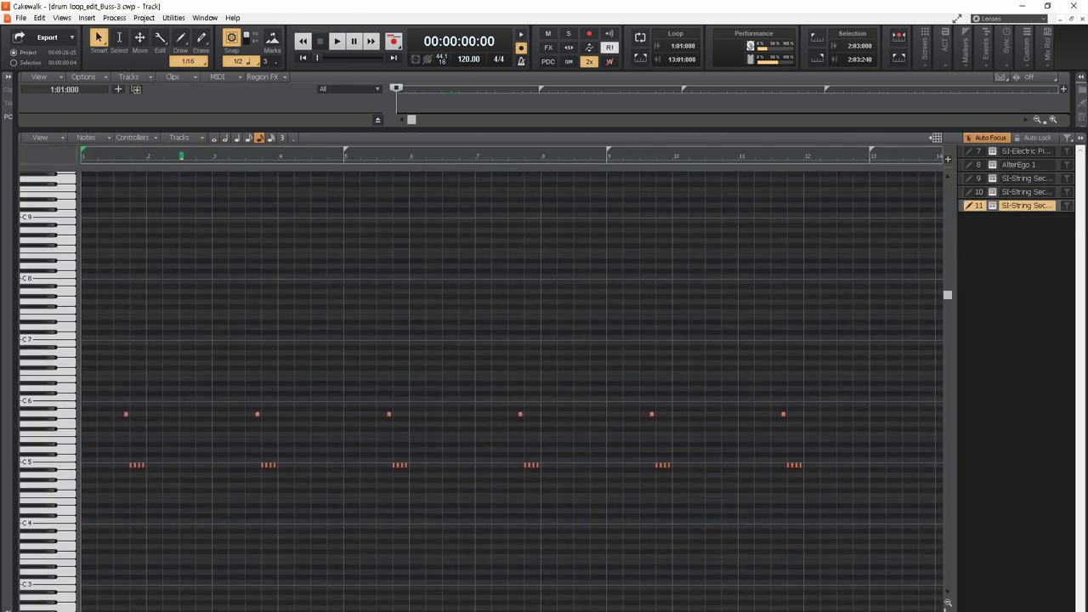
Return to the staff notation and review the string parts across the measures.
key("alt+4")
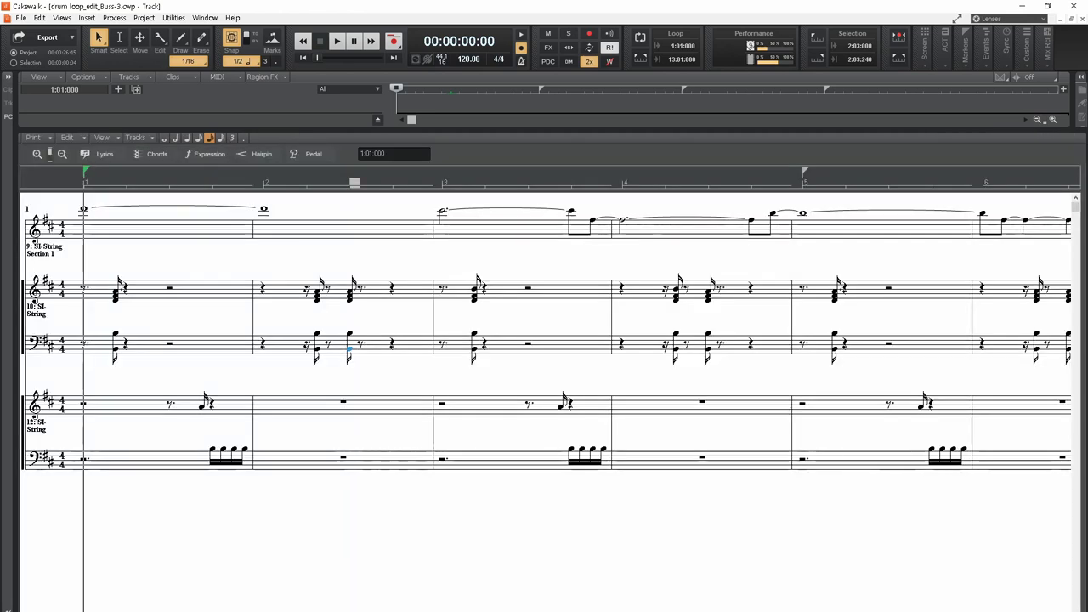
scroll(544, 340, "right", 10)
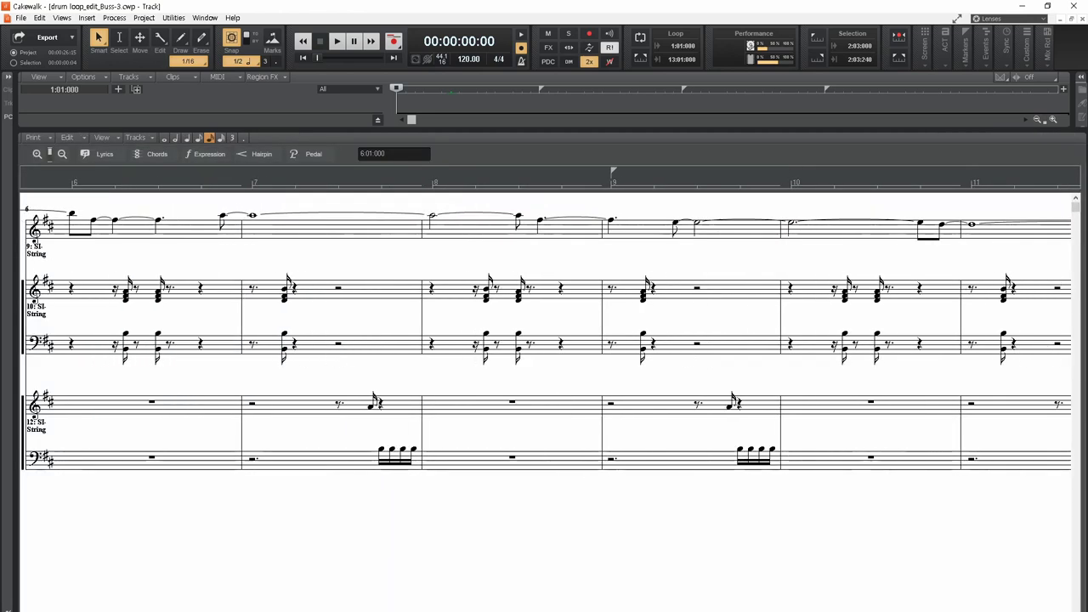
scroll(544, 341, "left", 10)
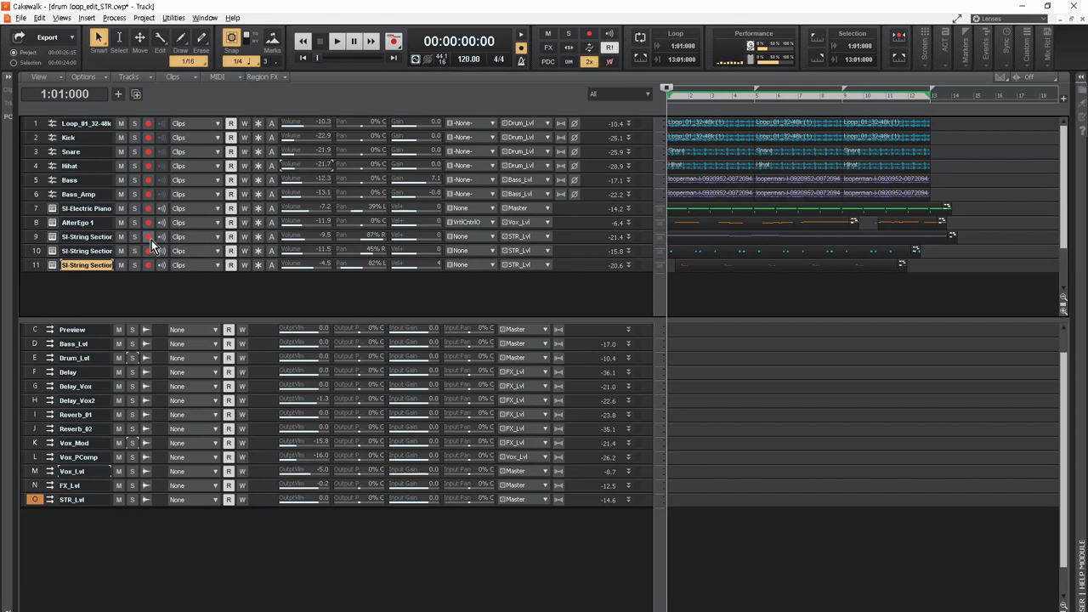
Solo string tracks 9 to 11, start playback, and select the three tracks.
left_click(134, 237)
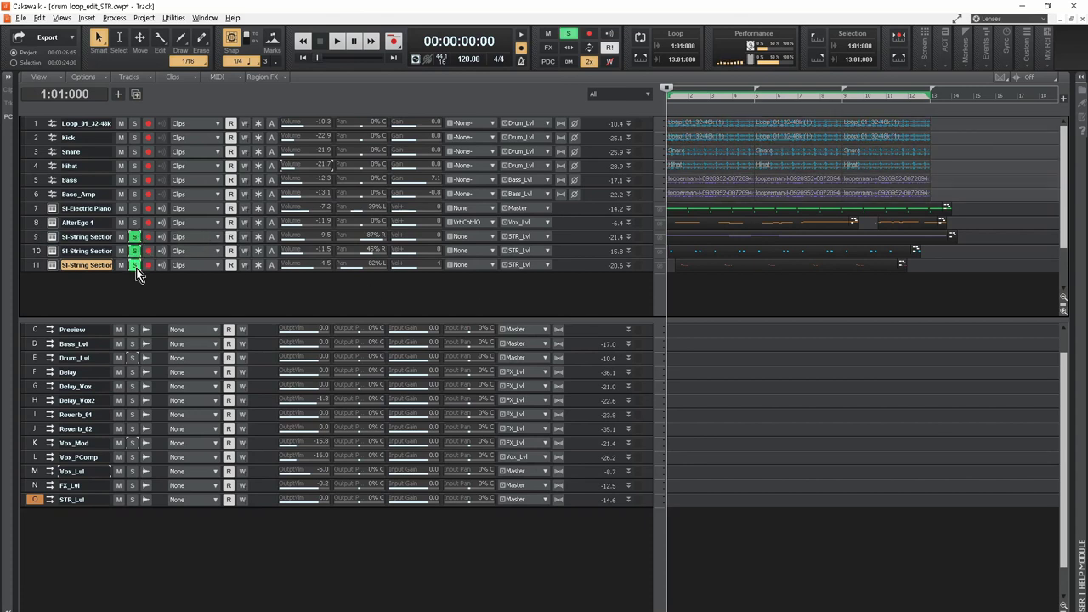
key("space")
left_click_drag(33, 240, 34, 264)
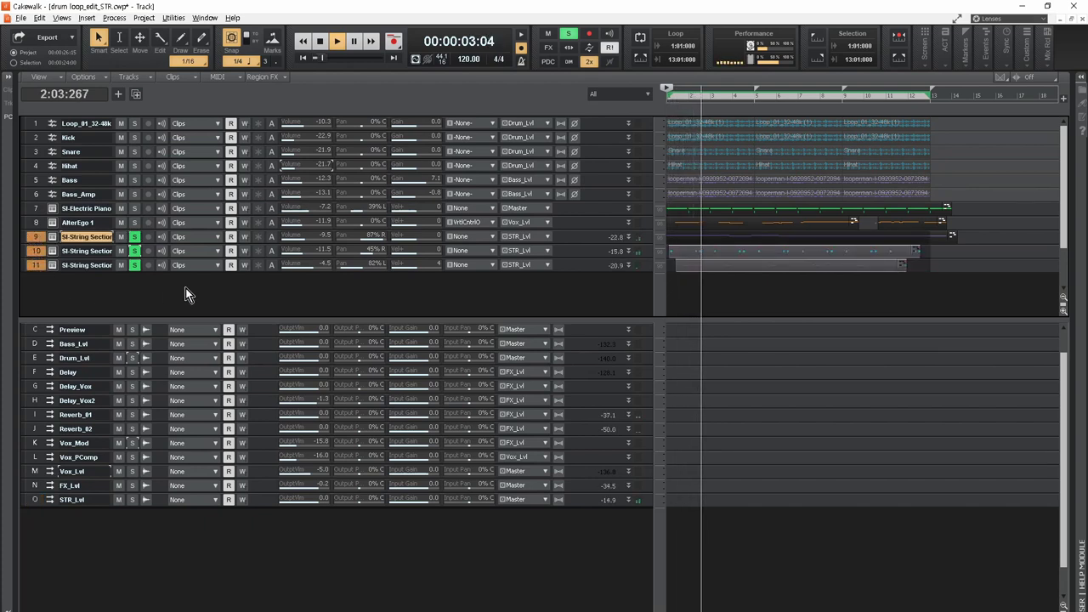
Open the SI-String Section instruments of tracks 9 and 10 and place their windows near the top, with the second beside the first.
left_click(52, 238)
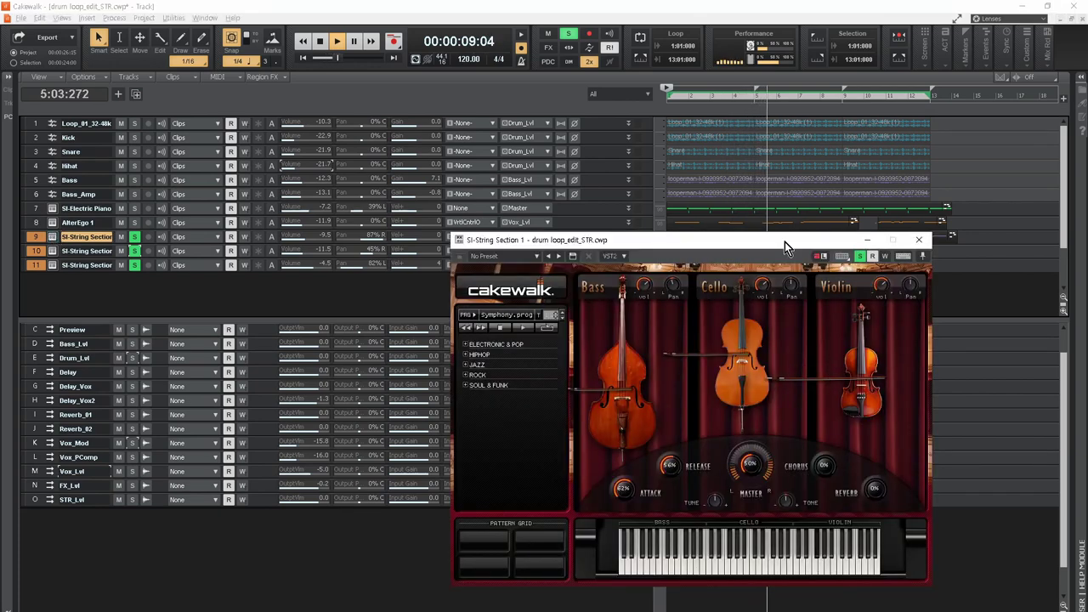
left_click_drag(785, 241, 661, 44)
left_click(53, 252)
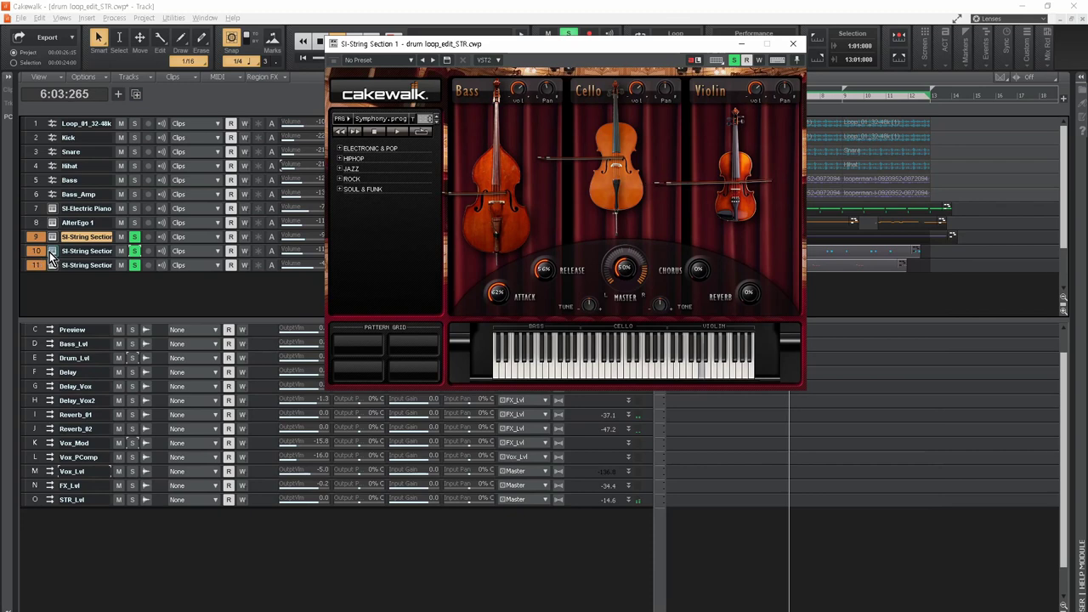
left_click_drag(717, 242, 812, 53)
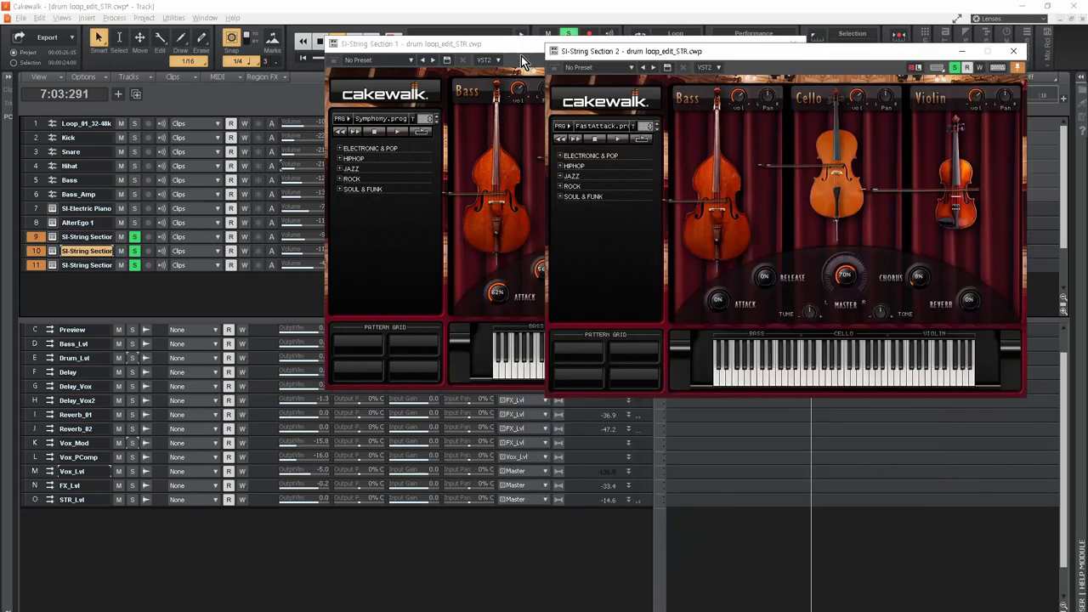
Open the SI-String Section instrument of track 11 and arrange the three instrument windows so their controls can be compared.
left_click(52, 266)
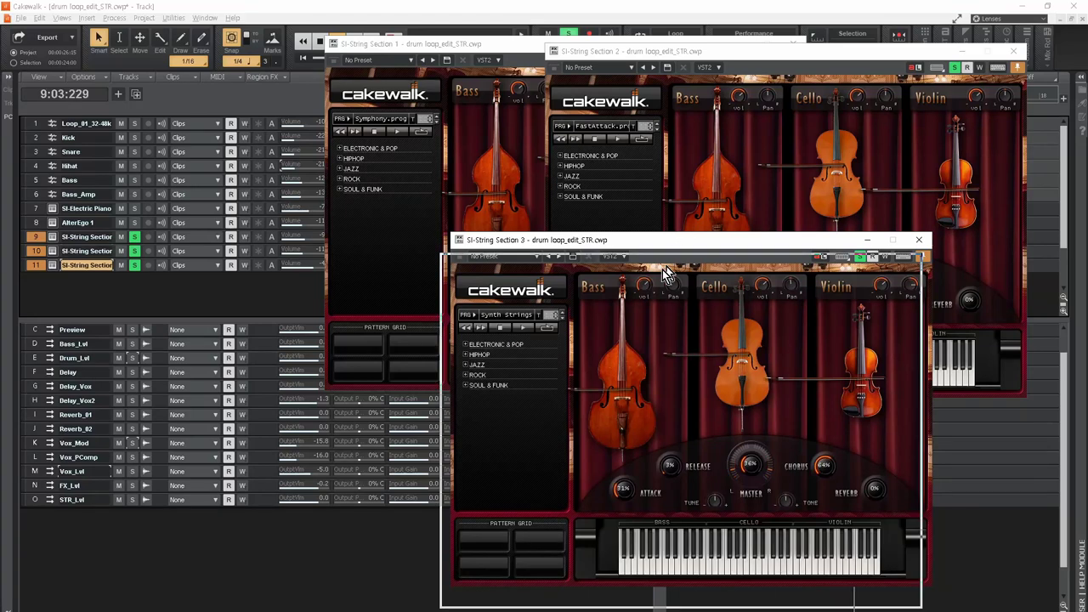
left_click_drag(437, 44, 127, 10)
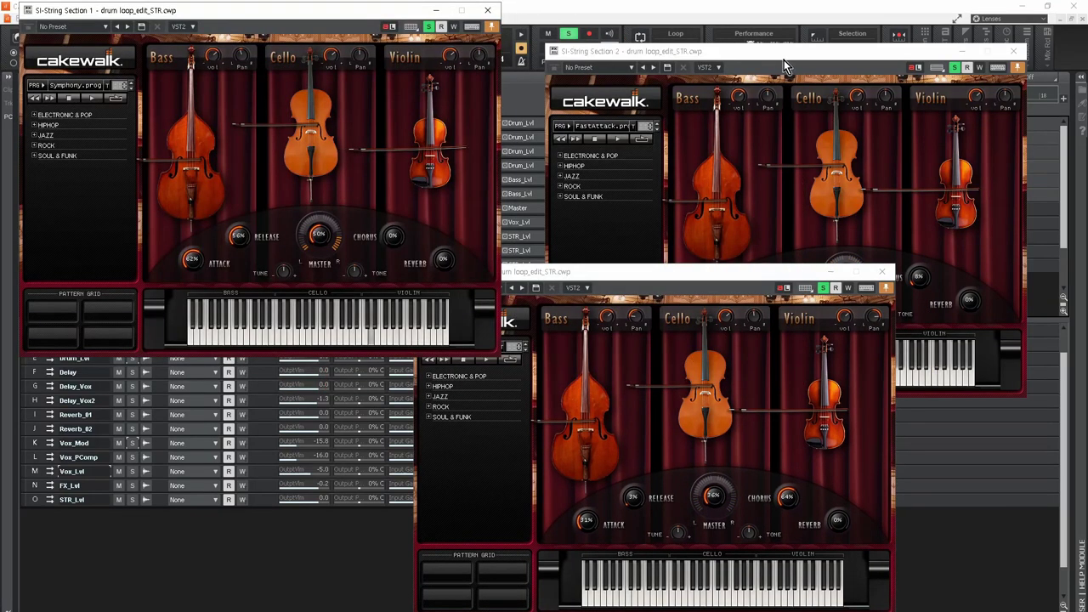
left_click(786, 54)
left_click_drag(798, 49, 812, 15)
left_click_drag(522, 272, 497, 295)
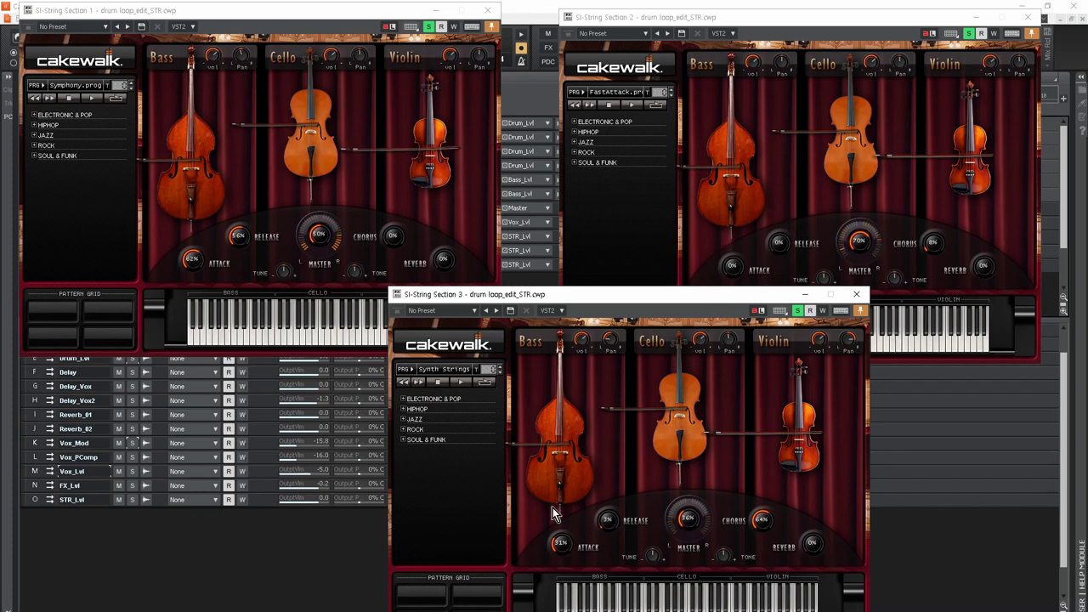
Browse the program list of SI-String Section 1, and open the program list of SI-String Section 2.
left_click(78, 89)
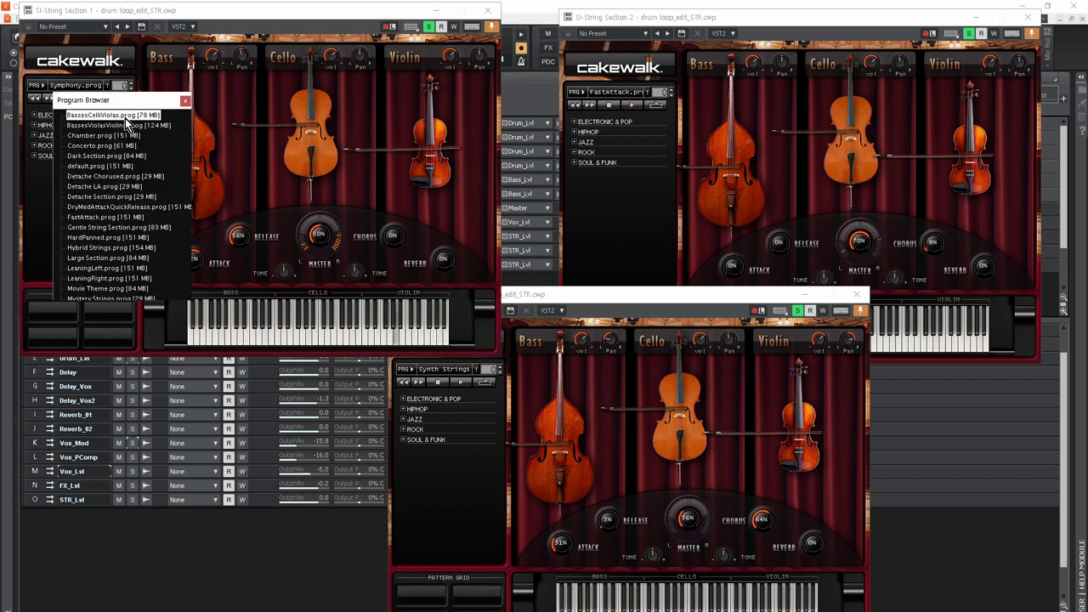
scroll(122, 222, "down", 6)
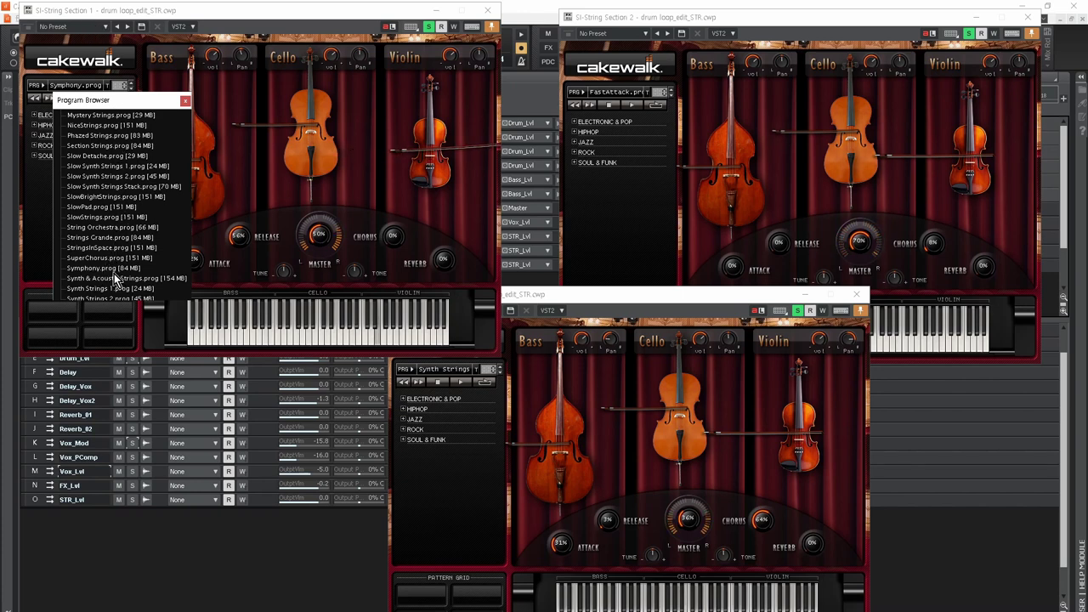
left_click(305, 10)
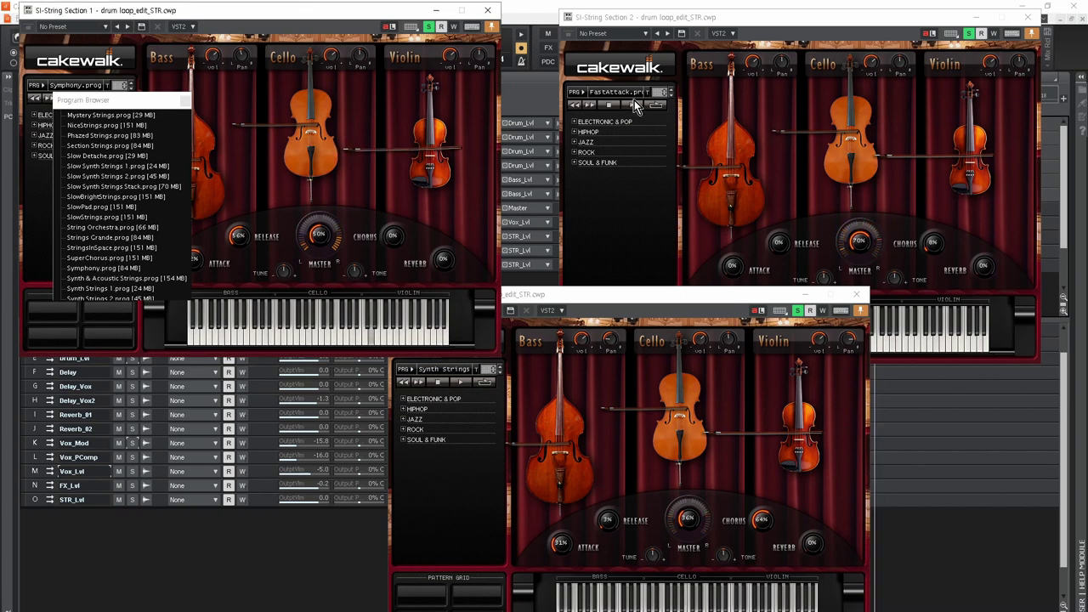
left_click(628, 101)
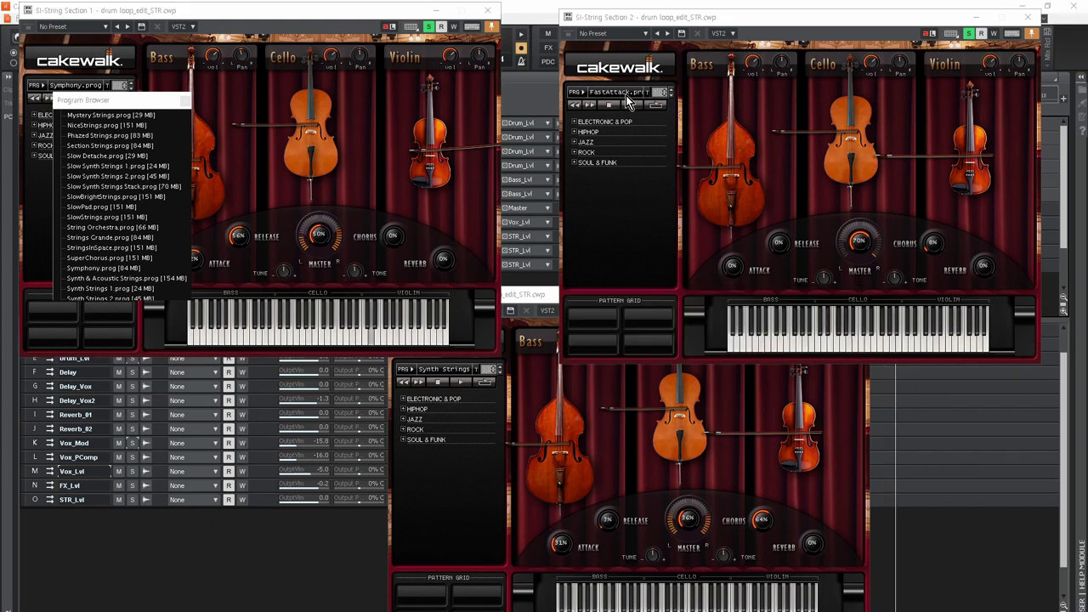
left_click(627, 95)
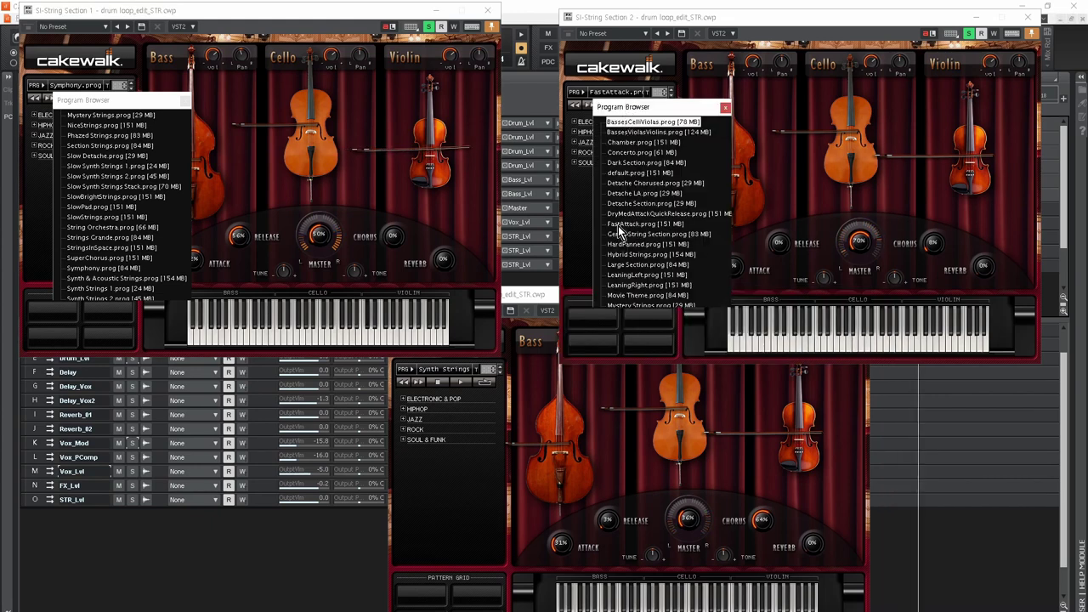
Browse the program list of SI-String Section 3 down to the synth strings programs, and close it without changing the program.
left_click(436, 502)
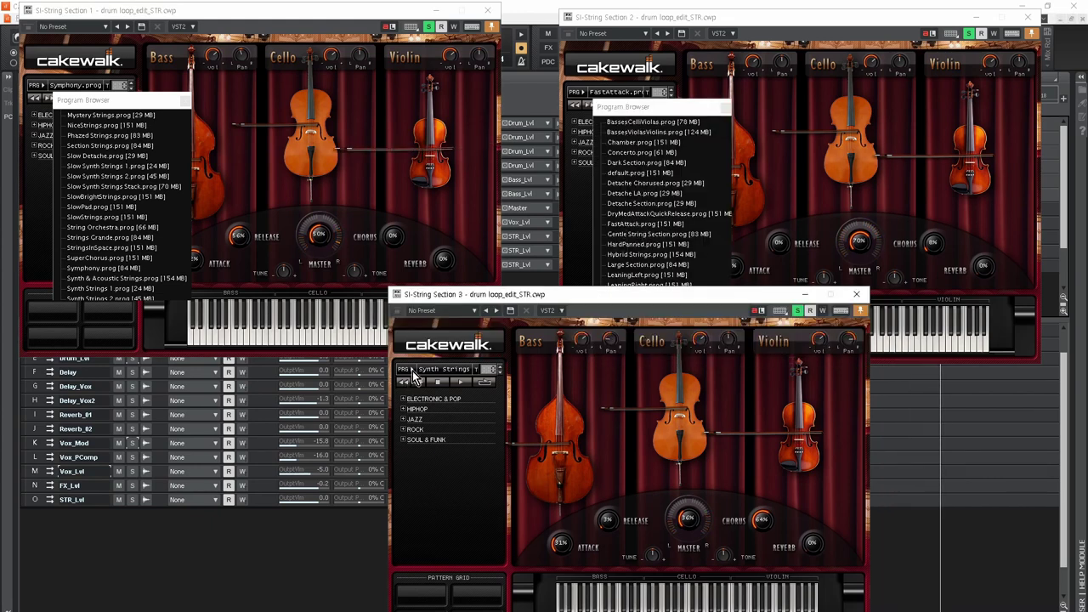
left_click(450, 374)
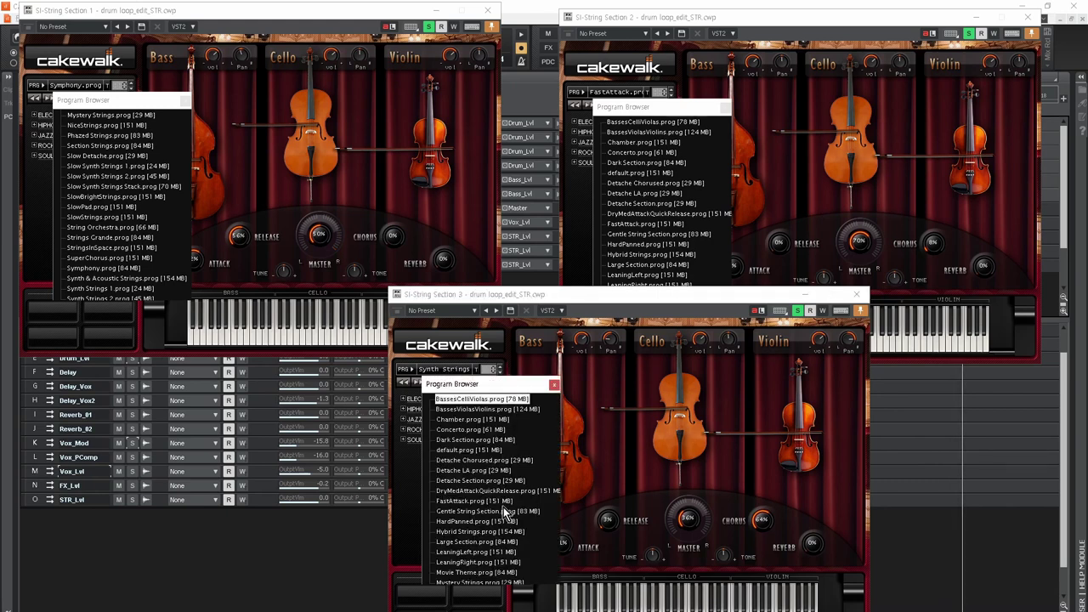
scroll(504, 512, "down", 6)
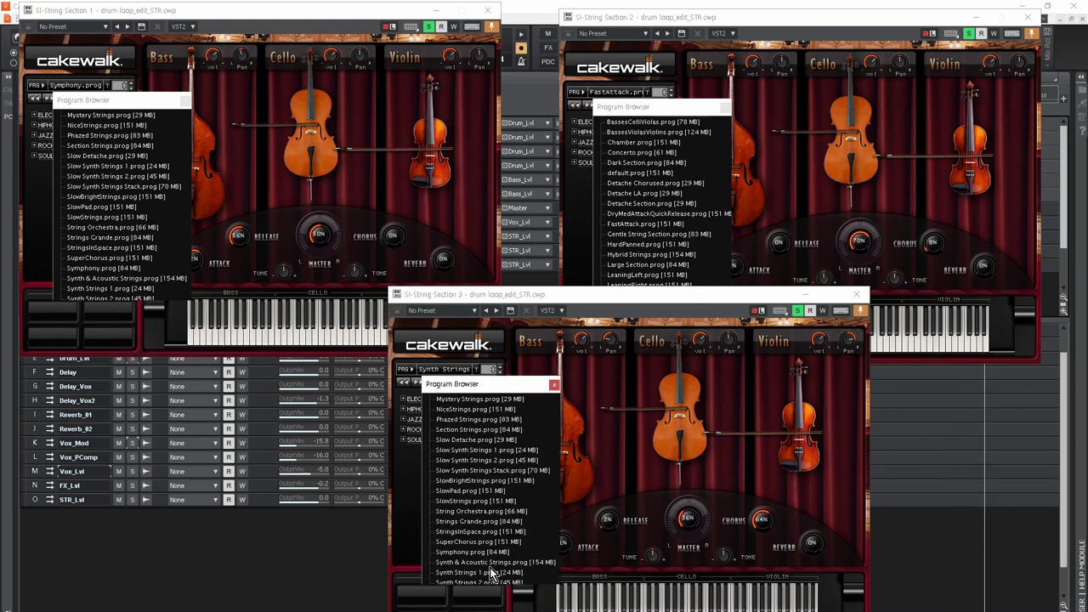
left_click(553, 384)
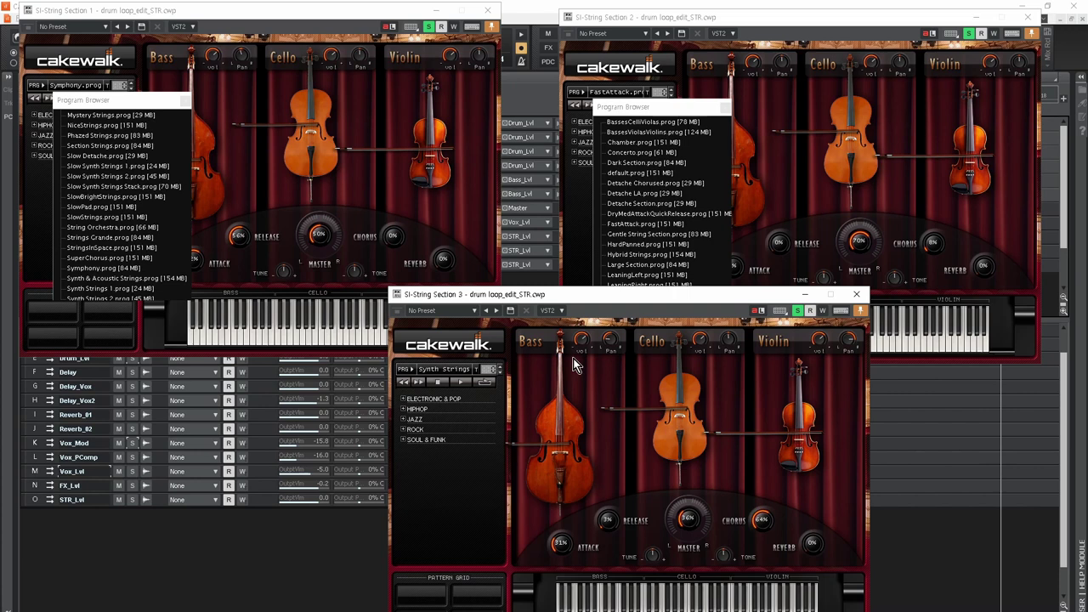
Close the remaining program lists and all three string instrument windows, stop playback, and unsolo the string tracks.
left_click(721, 107)
left_click(185, 101)
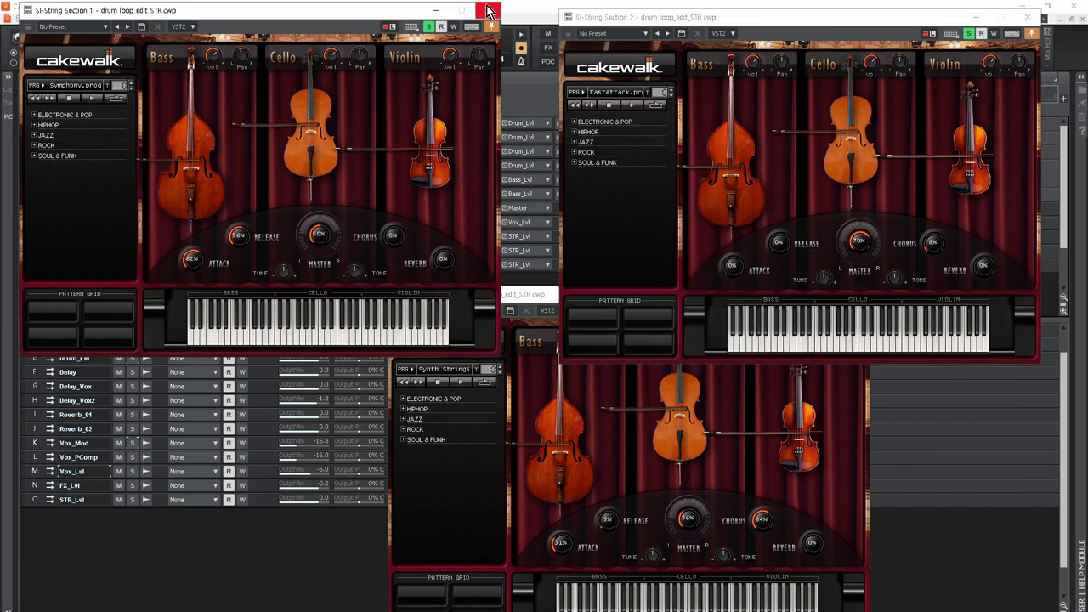
left_click(490, 12)
left_click(1027, 17)
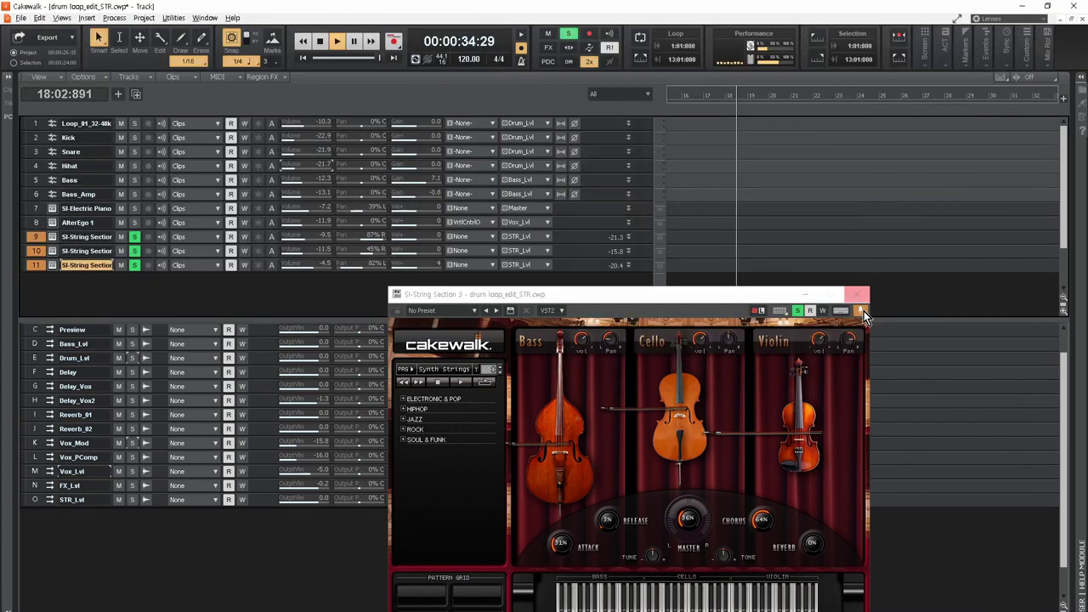
left_click(864, 296)
key("space")
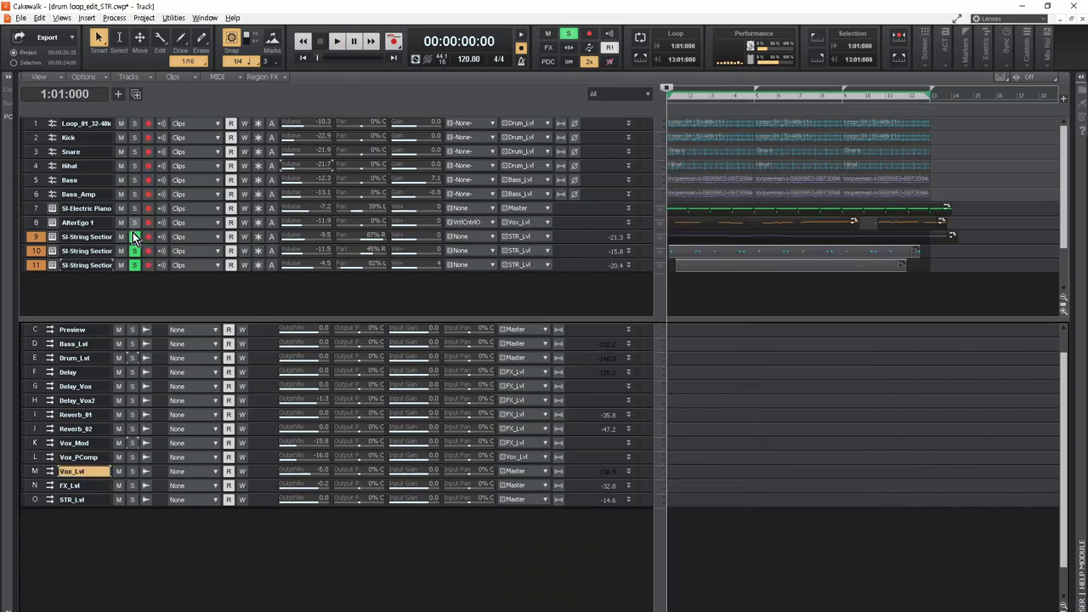
left_click(133, 236)
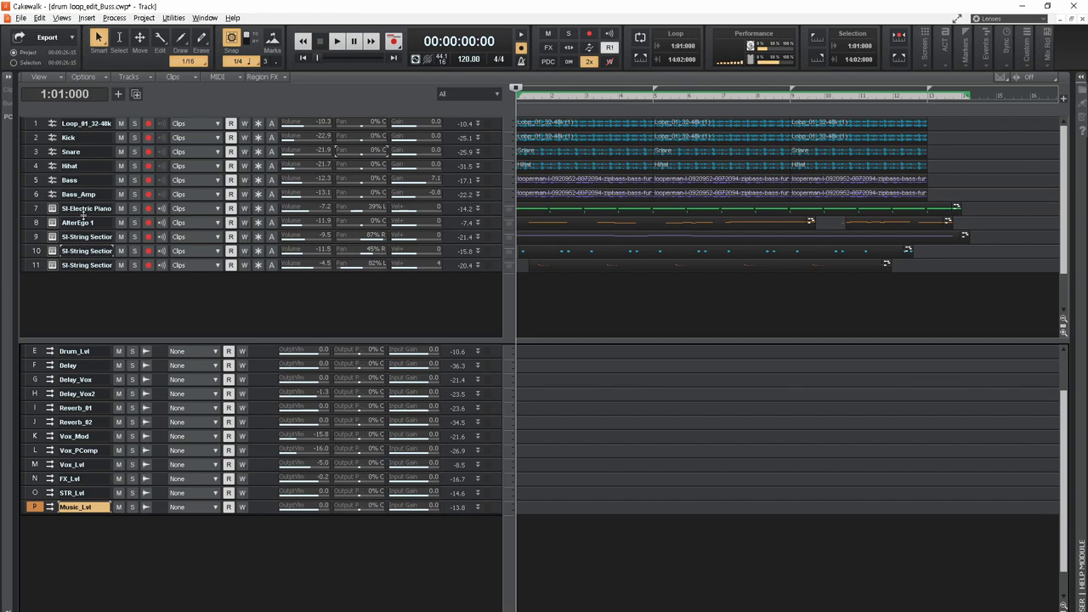
Expand the SI-Electric Piano track, widen the track controls, and check the track's output routing to Music_Lvl.
left_click_drag(82, 214, 88, 273)
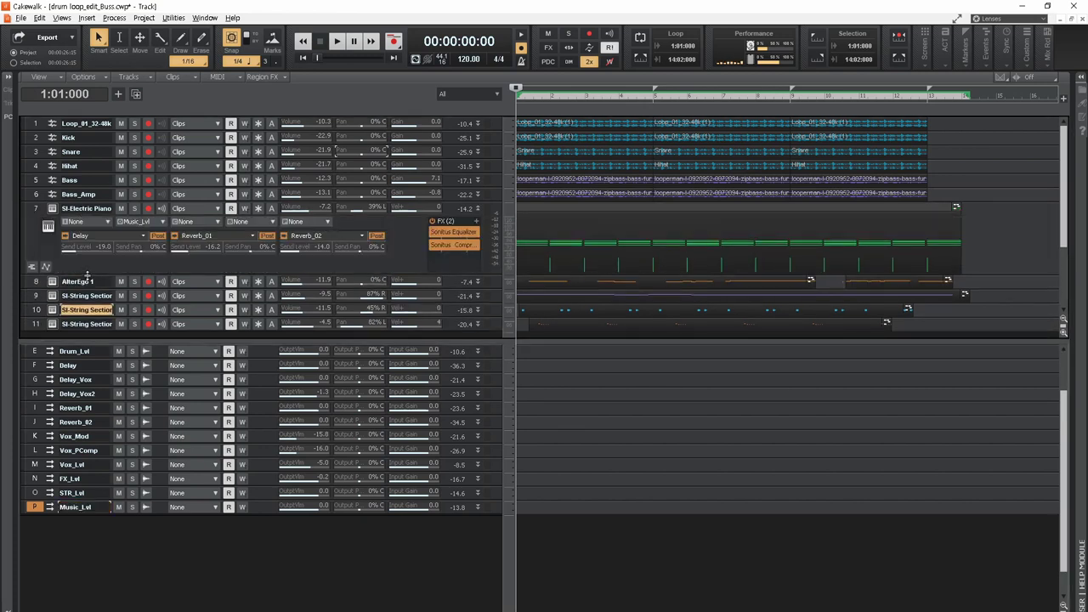
left_click_drag(505, 267, 804, 267)
left_click(523, 209)
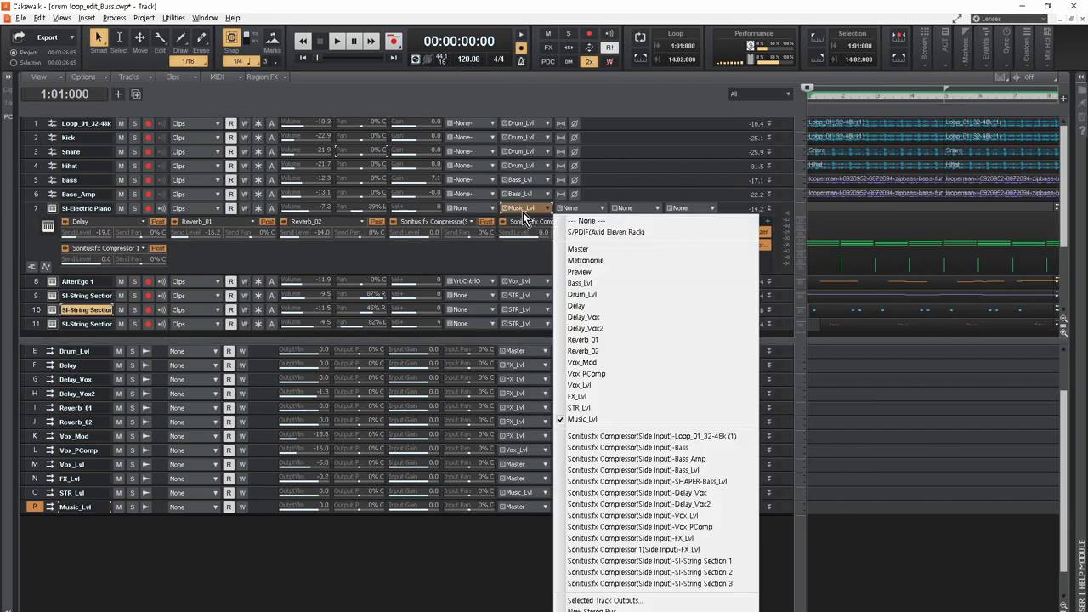
left_click(525, 264)
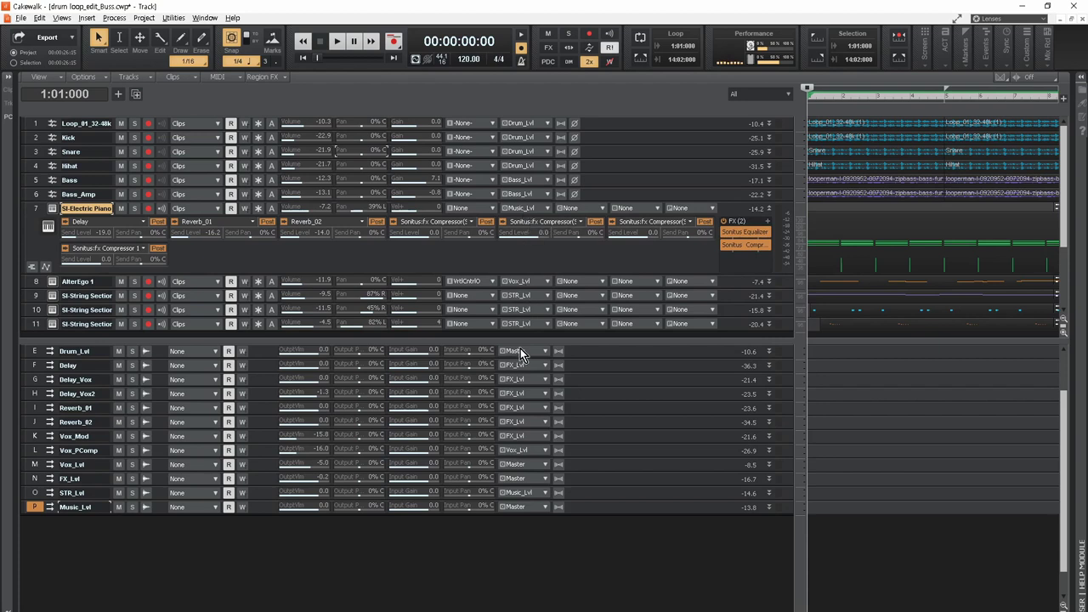
Check the output routing of the Bass_Lvl and STR_Lvl buses to Music_Lvl.
scroll(537, 545, "up", 2)
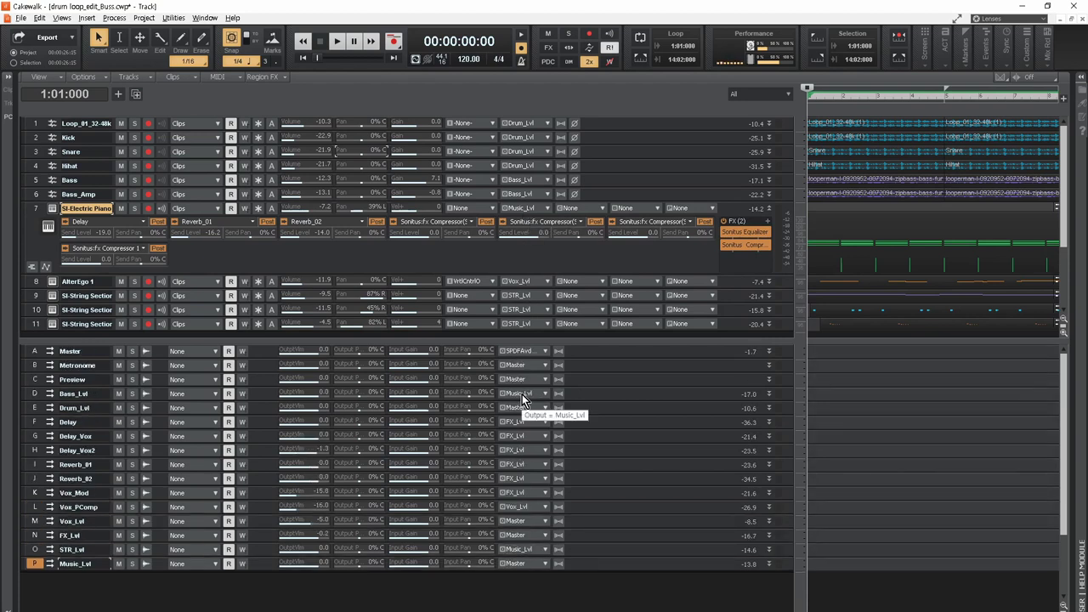
left_click(522, 395)
left_click(528, 551)
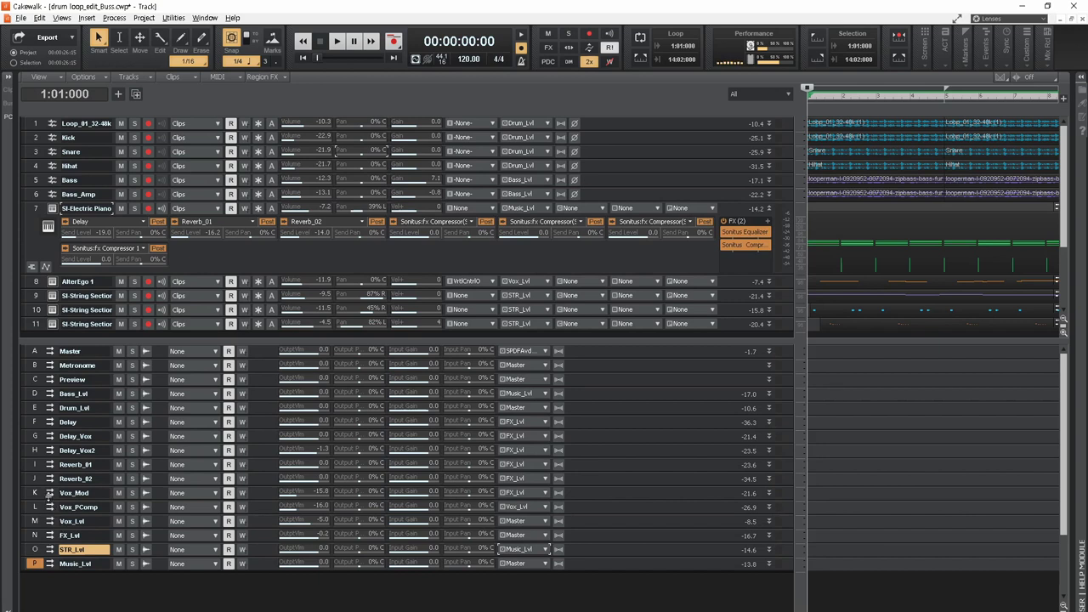
Expand the FX_Lvl bus to show its effects rack, and open its first Sonitus compressor.
left_click(35, 537)
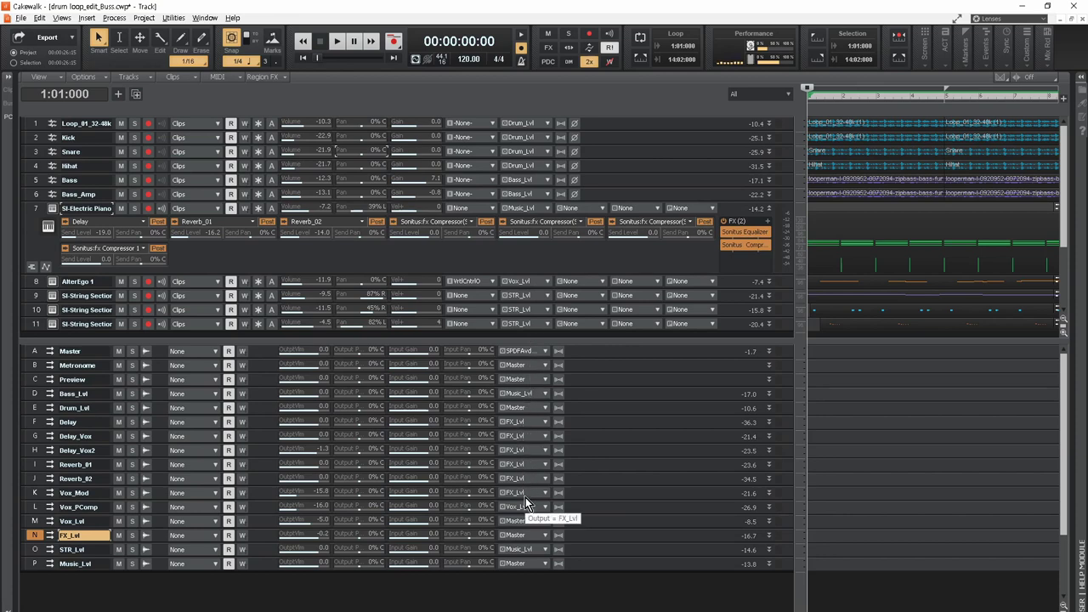
left_click_drag(231, 543, 231, 599)
scroll(632, 557, "down", 3)
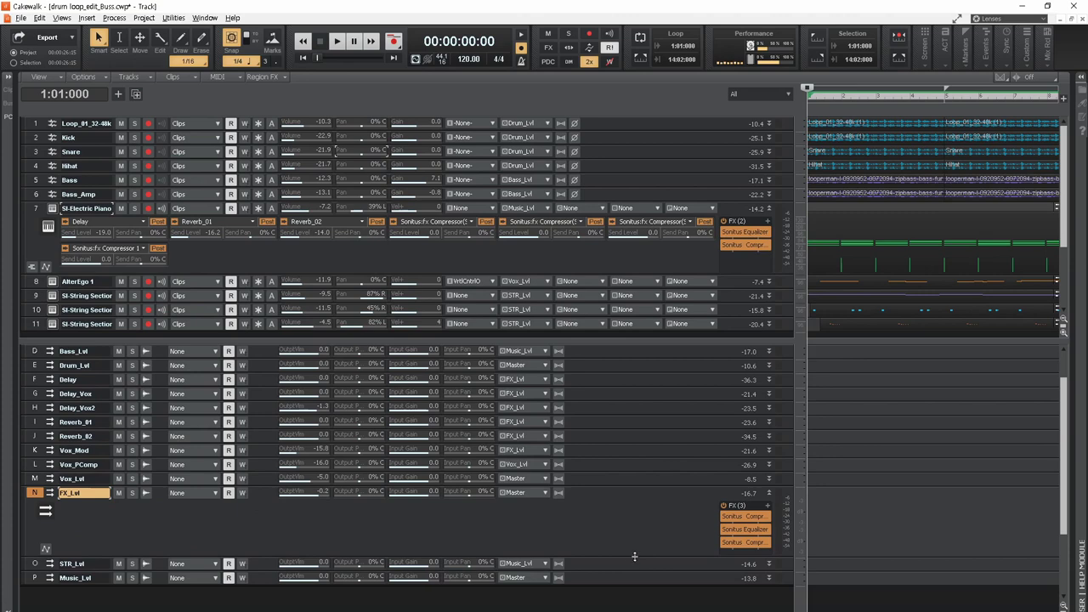
left_click_drag(635, 556, 642, 590)
double_click(748, 530)
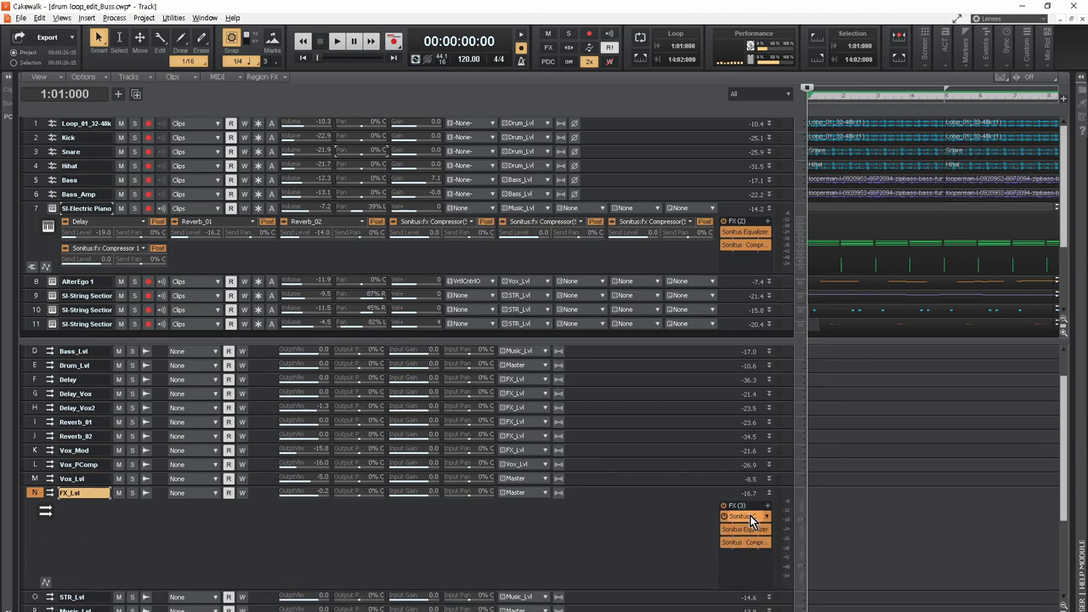
double_click(750, 515)
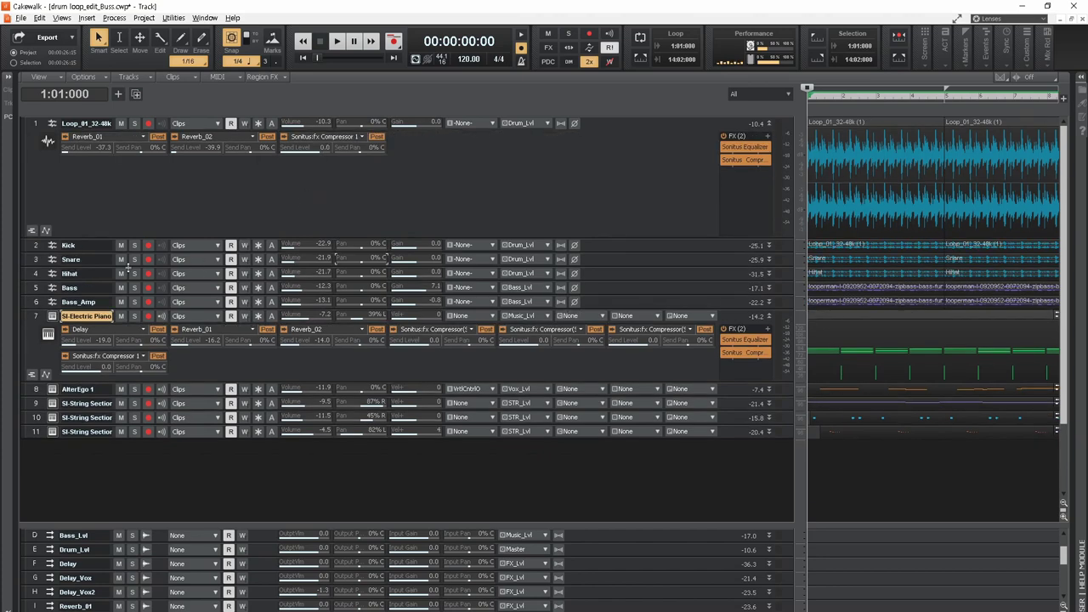
Expand the Snare and Hihat tracks to examine their sends to Sonitus:fx Compressor 1 on FX_Lvl.
left_click_drag(104, 266, 113, 333)
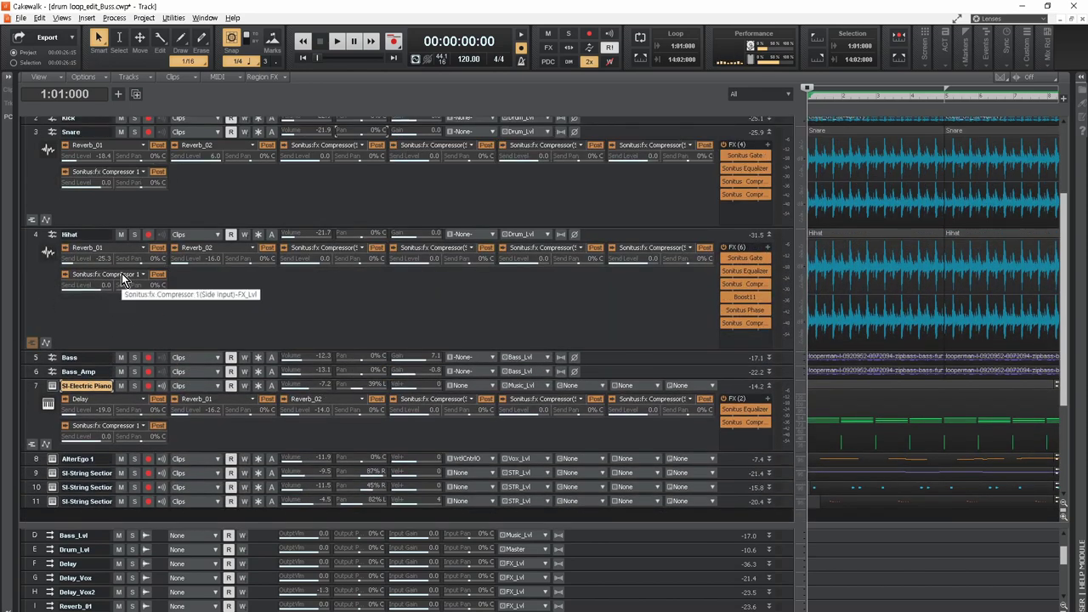
scroll(293, 291, "down", 2)
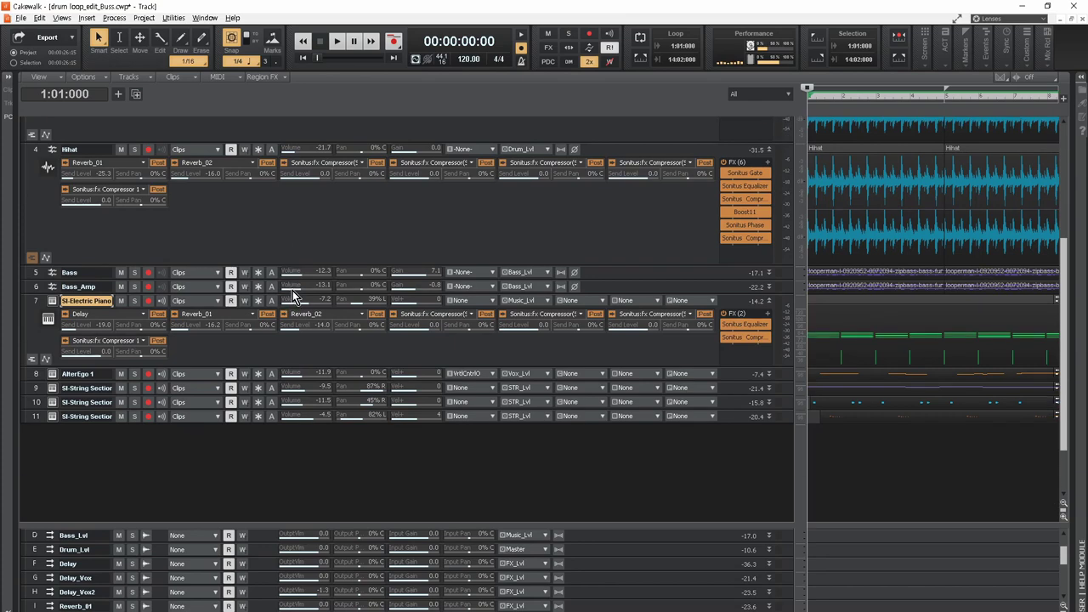
double_click(104, 278)
double_click(103, 278)
Enlarge the bus area and expand the Bass_Lvl bus to examine its sends and effects.
left_click_drag(318, 524, 319, 250)
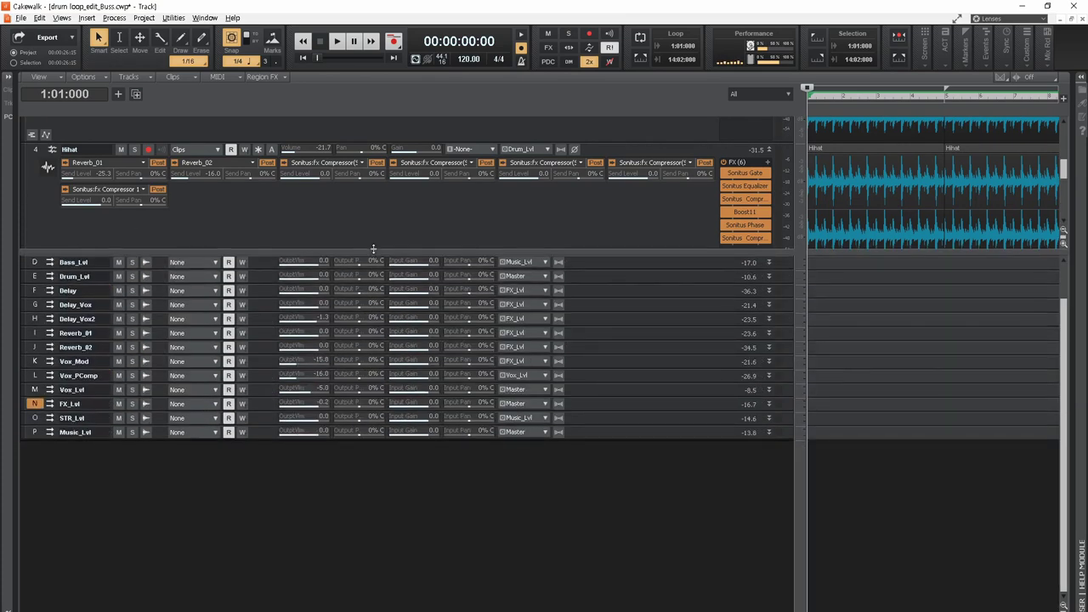
scroll(170, 357, "up", 2)
double_click(102, 292)
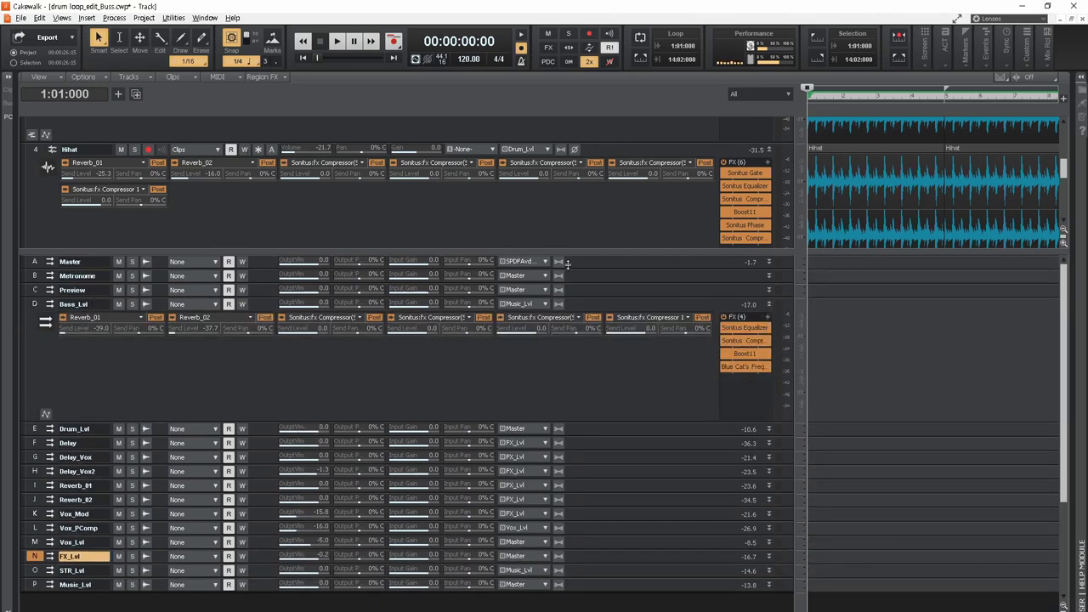
Shrink the bus area and expand the AlterEgo 1 track to examine its compressor side-input sends.
left_click_drag(468, 251, 468, 474)
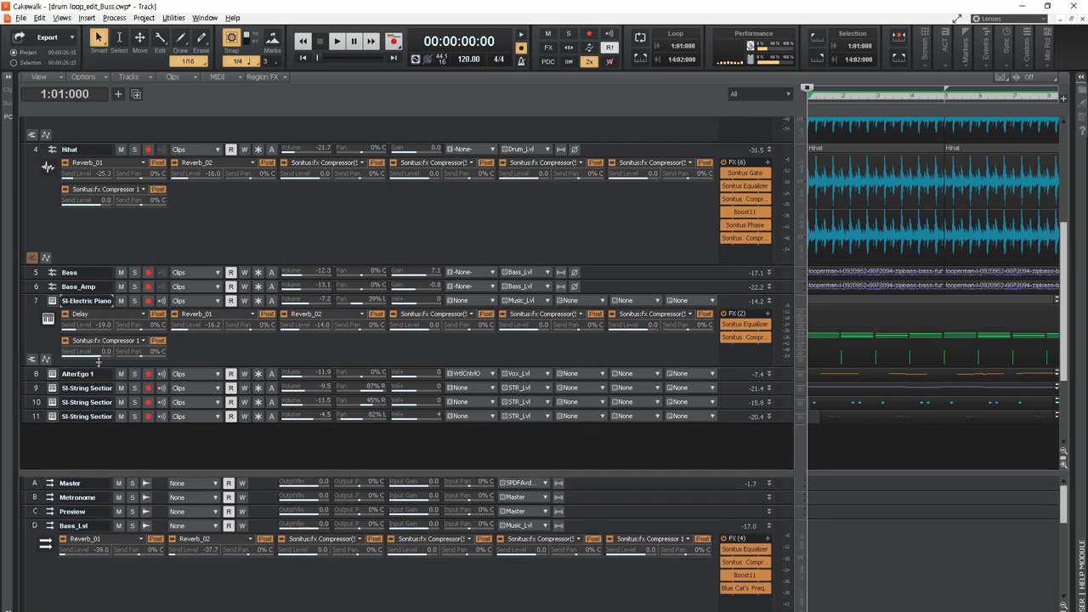
left_click_drag(106, 380, 106, 459)
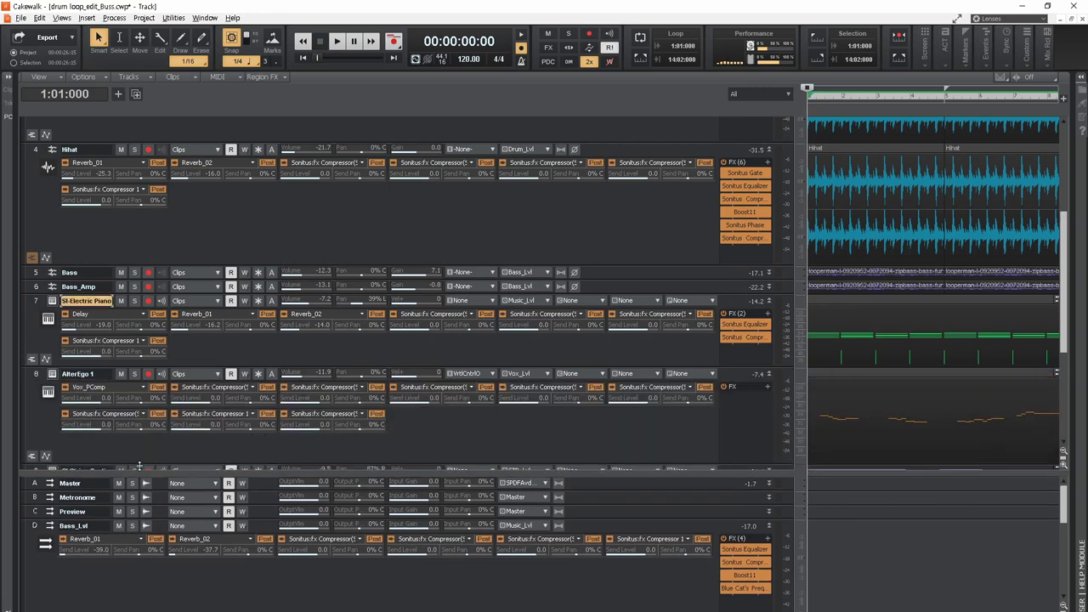
scroll(477, 402, "down", 1)
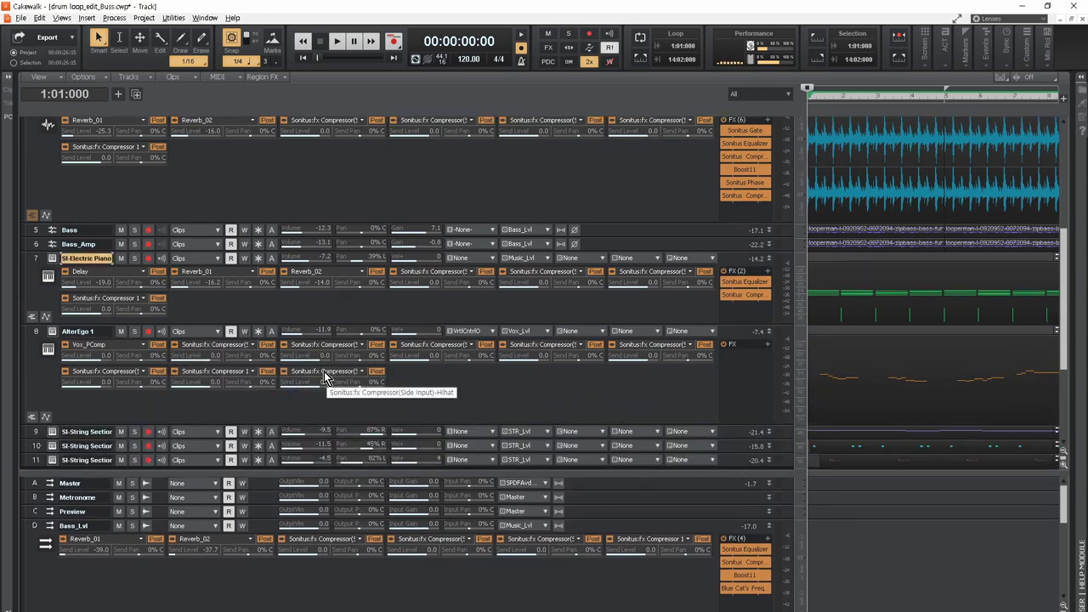
scroll(442, 380, "down", 2)
Expand the Vox_Lvl bus to examine its delay, reverb and compressor side-input sends.
scroll(102, 400, "down", 1)
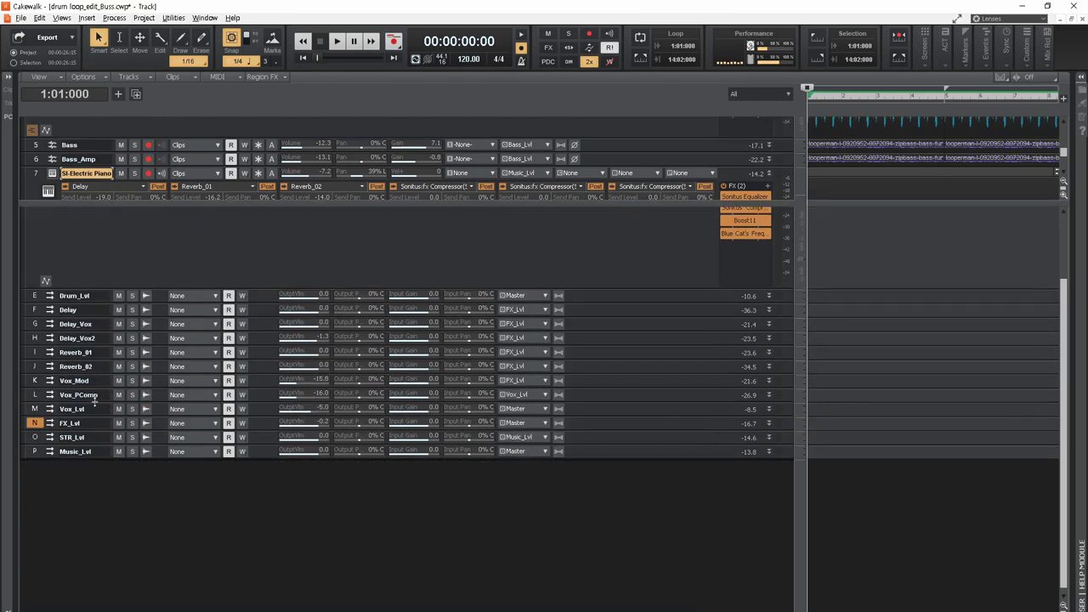
left_click(37, 409)
left_click_drag(133, 415, 133, 524)
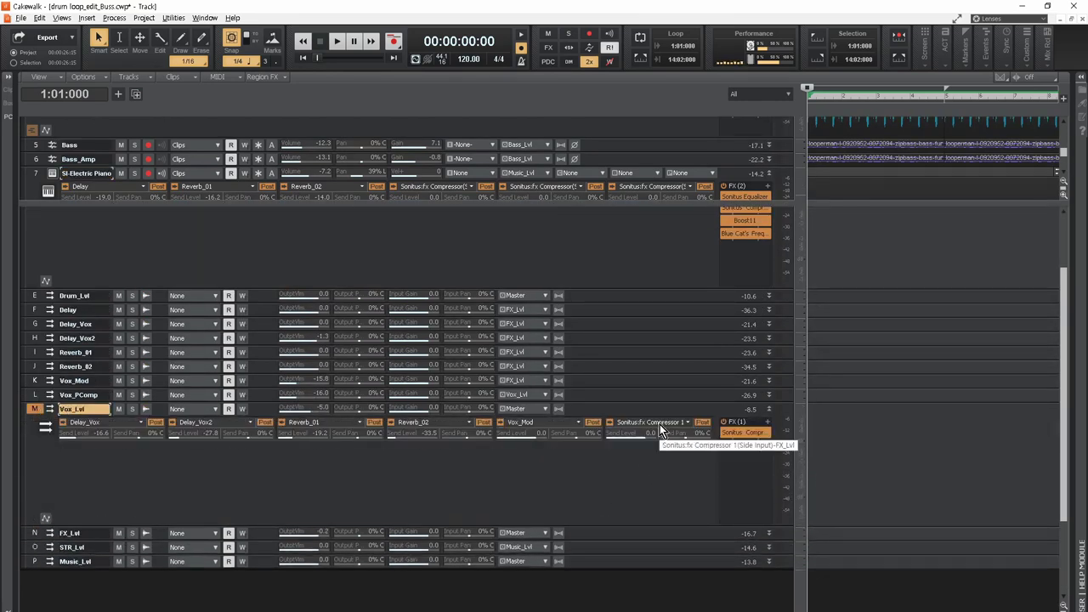
Return to the tracks and expand string tracks 9 and 10 to examine their reverb and compressor sends.
left_click_drag(255, 205, 255, 437)
left_click(85, 347)
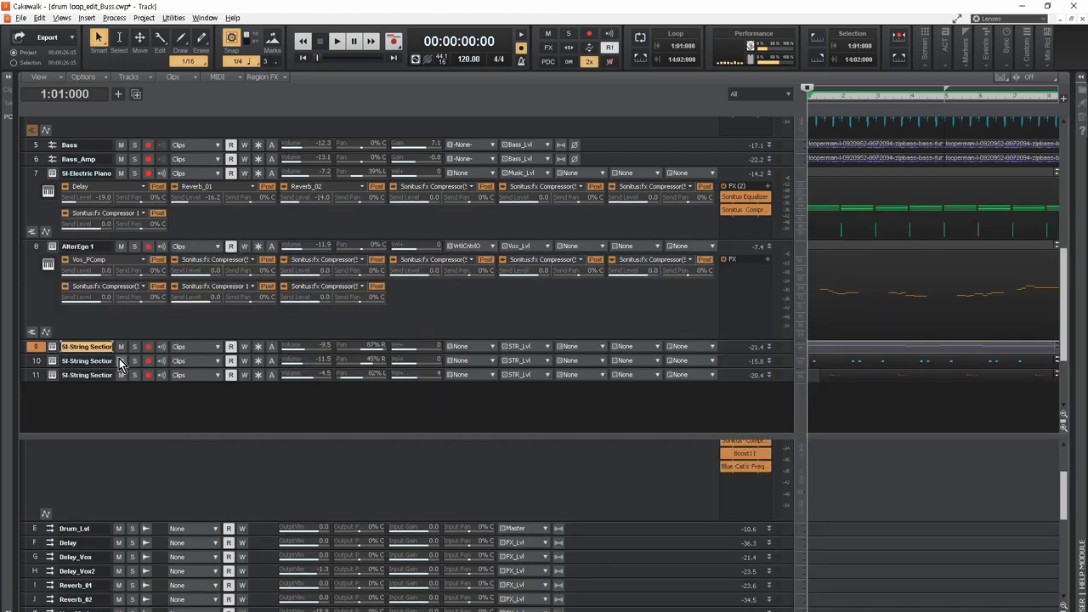
left_click_drag(119, 353, 129, 432)
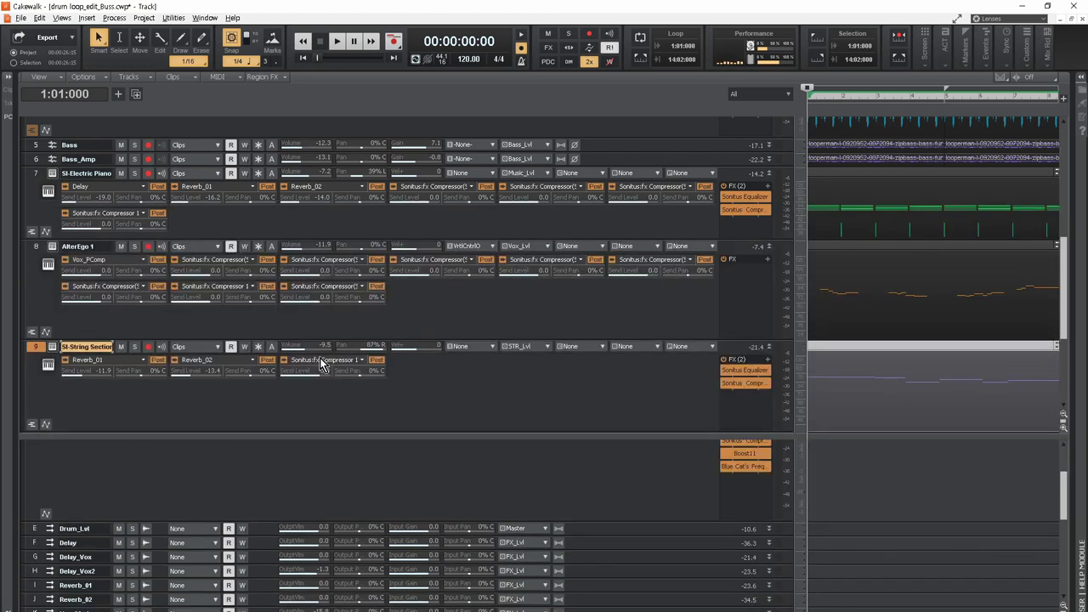
scroll(319, 358, "down", 3)
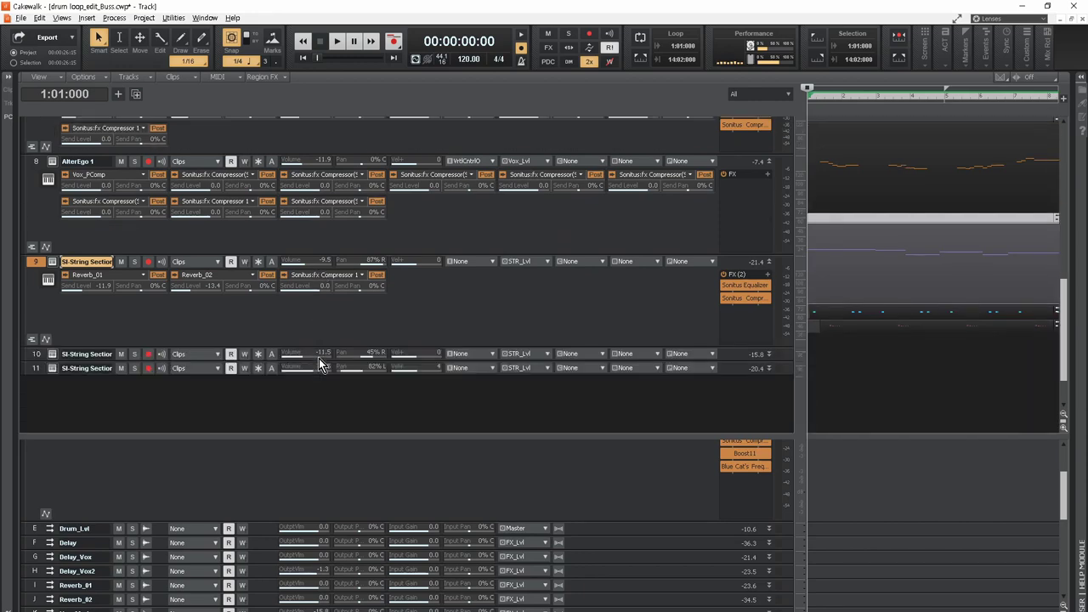
left_click_drag(168, 319, 182, 414)
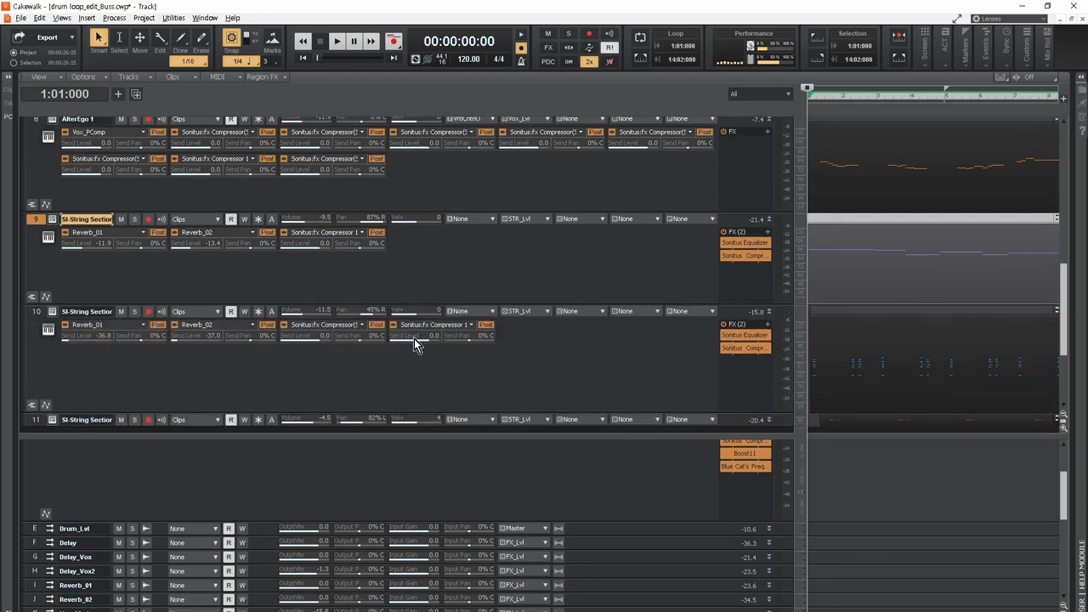
Expand string track 11 to examine its reverb and compressor side-input sends.
scroll(377, 327, "down", 2)
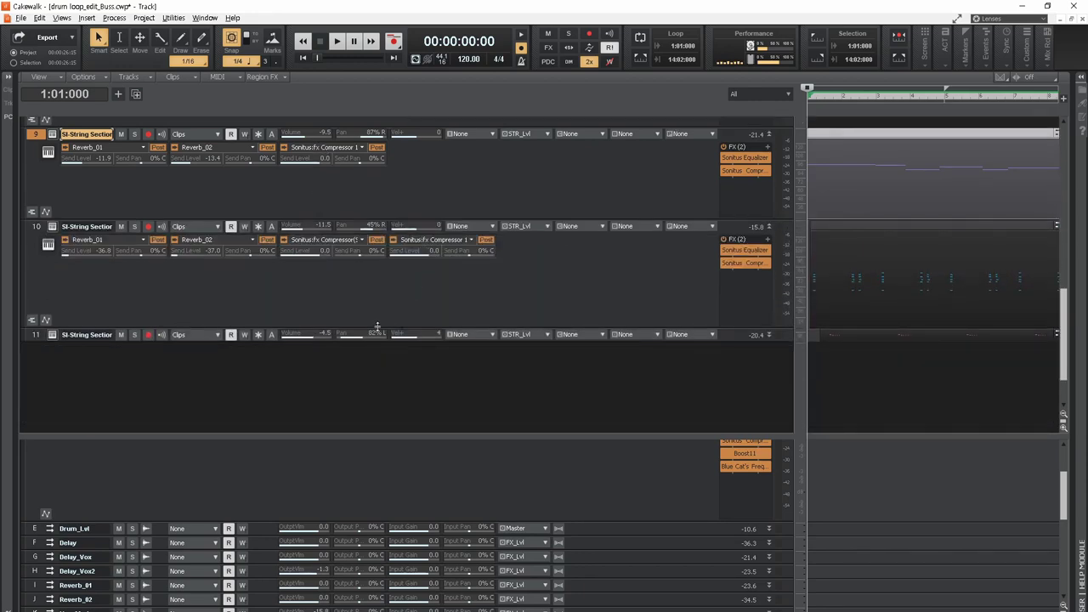
left_click_drag(272, 340, 298, 434)
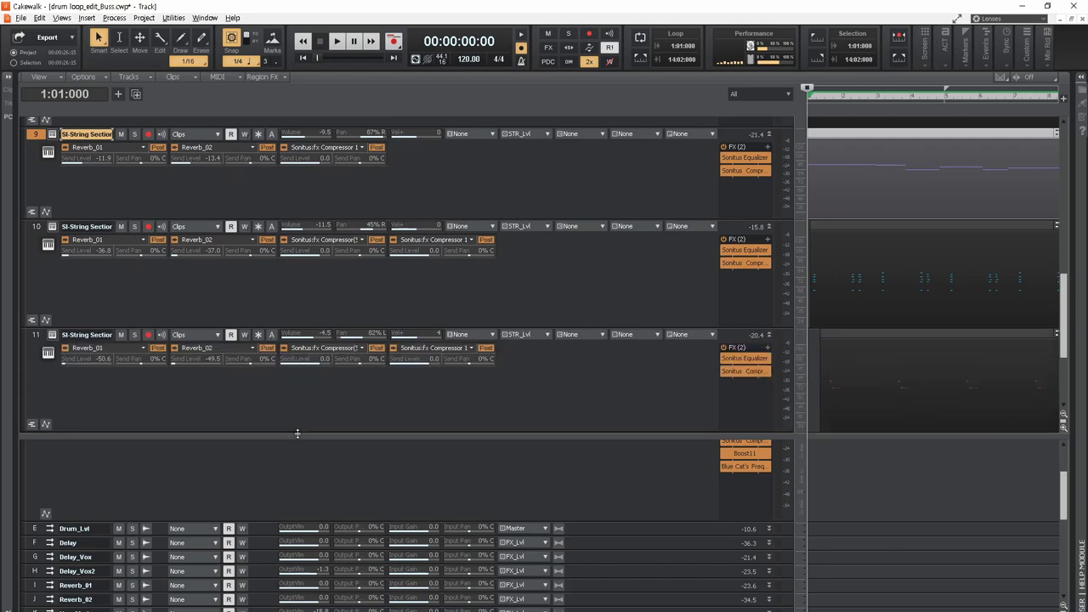
left_click(444, 397)
Collapse all tracks and buses to their minimum height and select the FX_Lvl bus.
key("ctrl+Up")
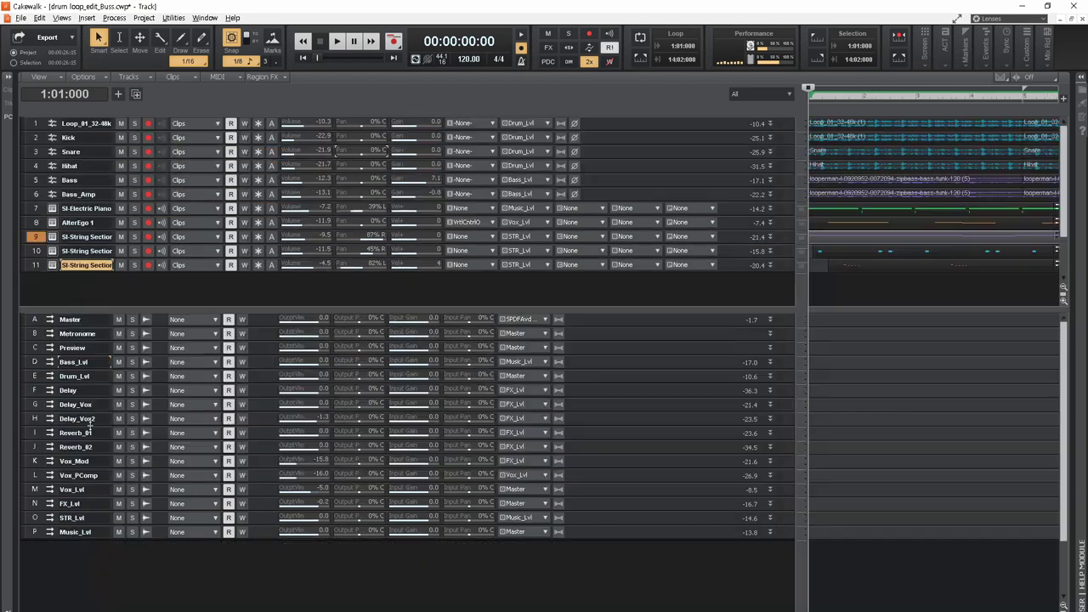
left_click(37, 505)
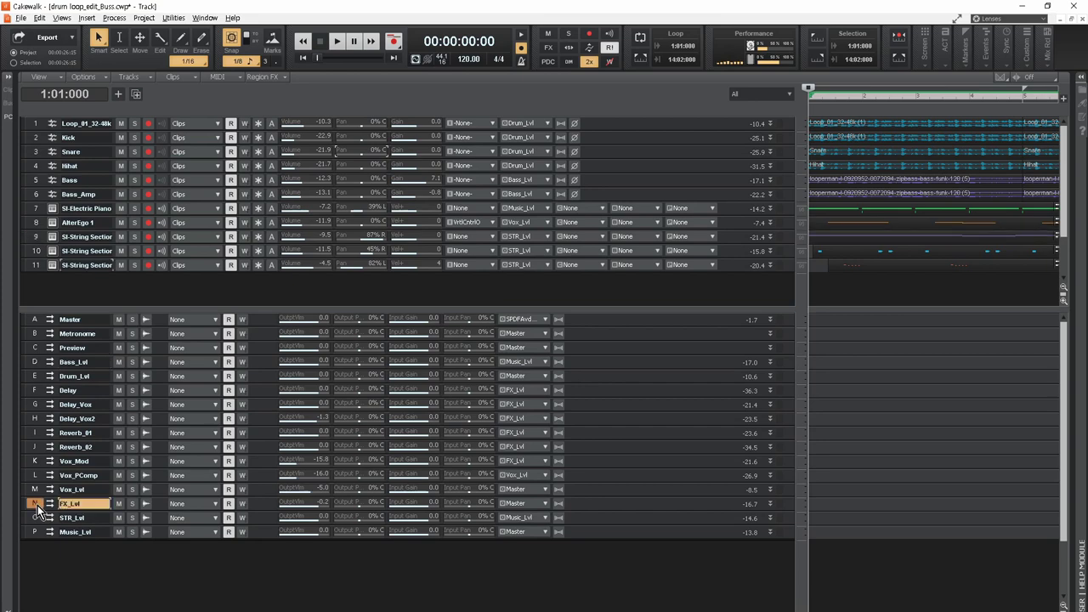
Show the ProChannel modules to examine the settings on string tracks 10 and 11, and hide them again.
left_click(9, 79)
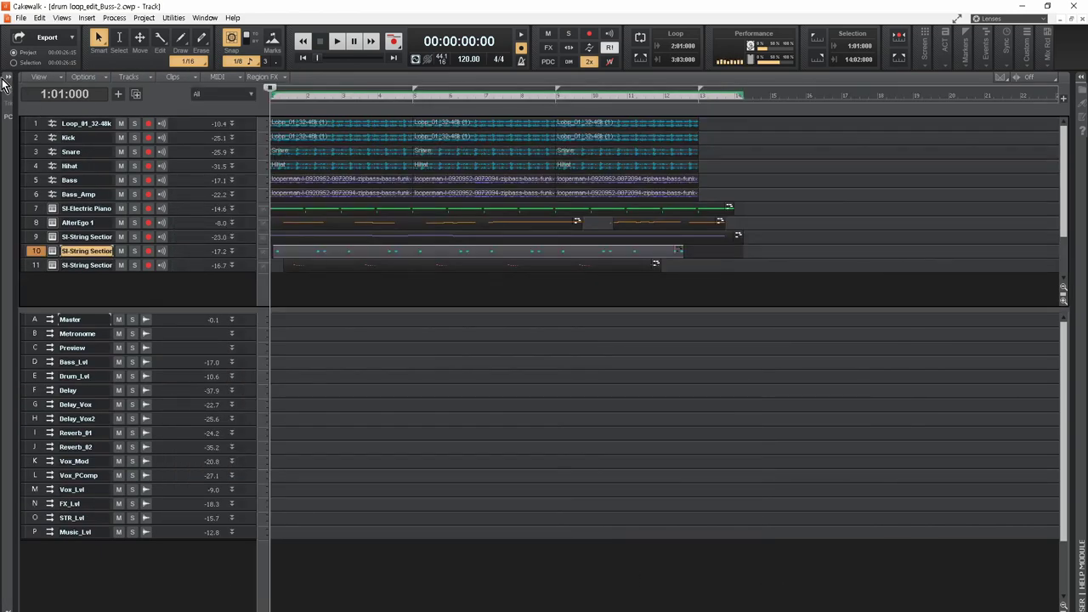
left_click(10, 80)
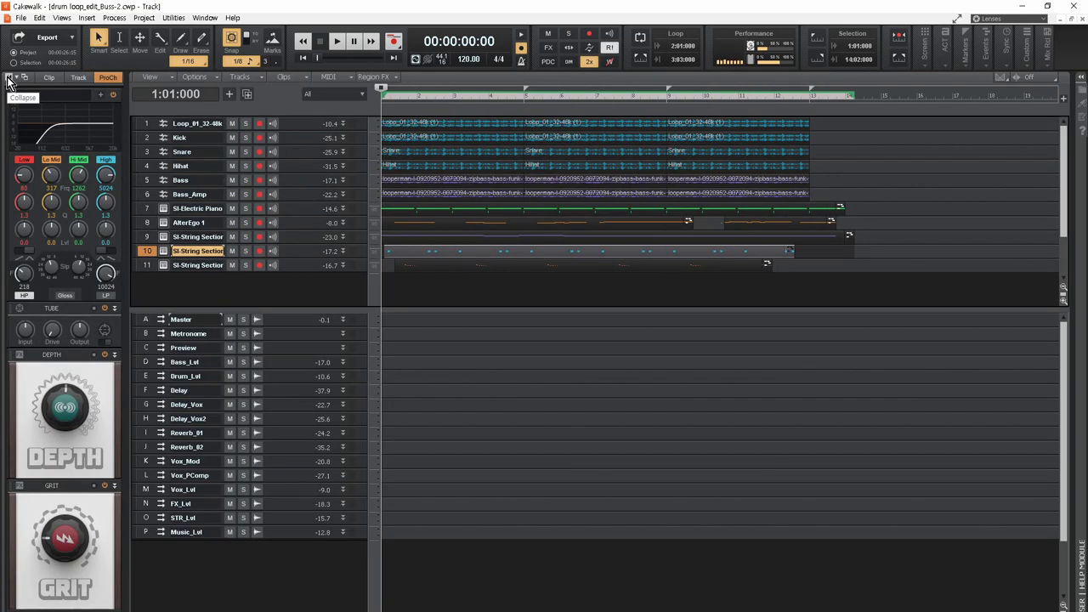
left_click(148, 266)
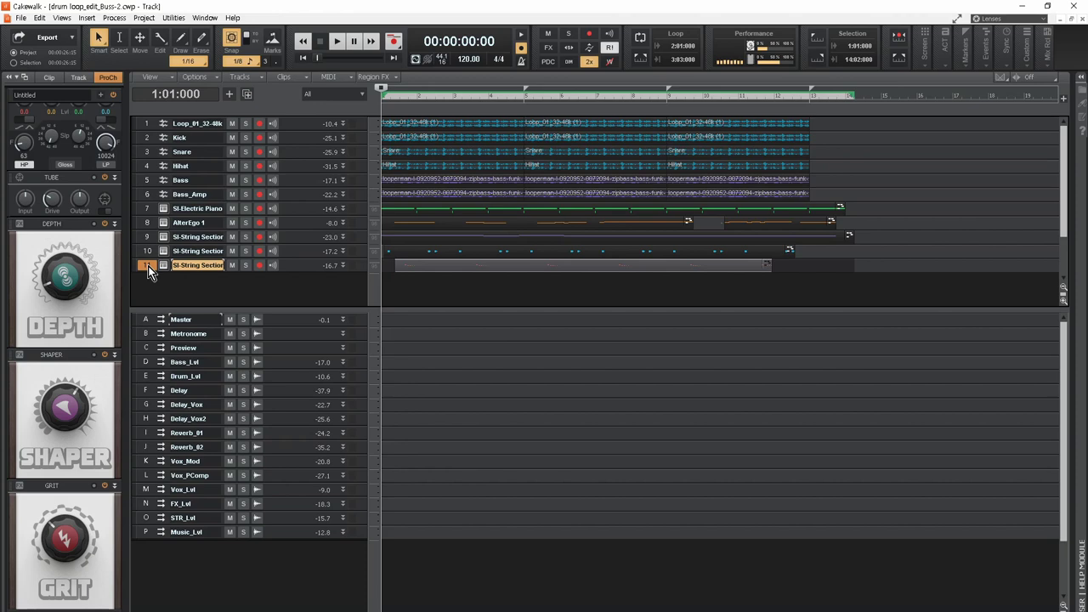
left_click(8, 78)
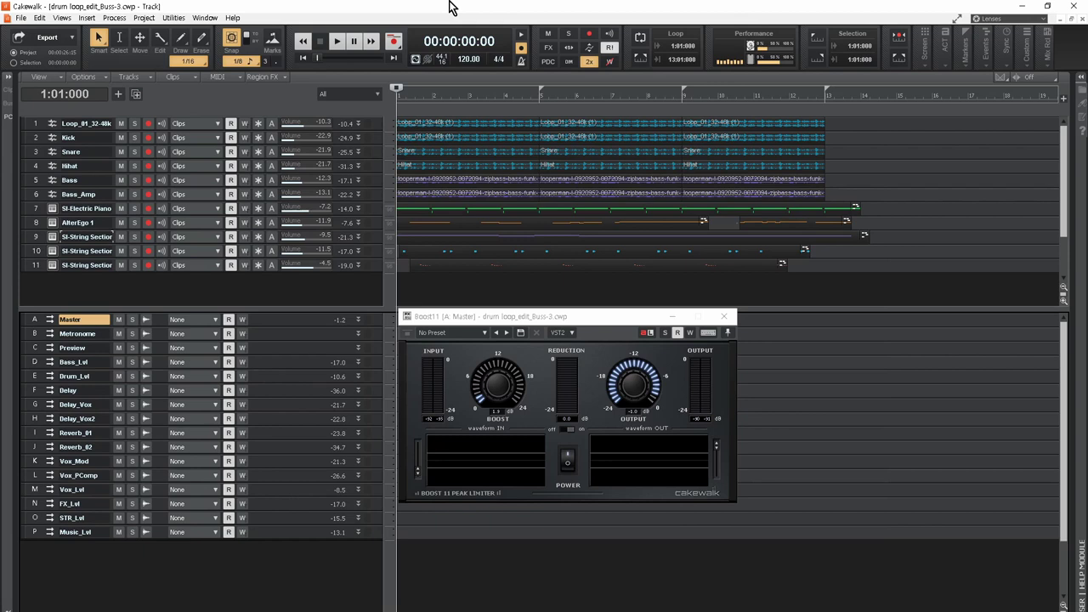
Play the project from the beginning to monitor the Master bus through its Boost11 peak limiter.
key("space")
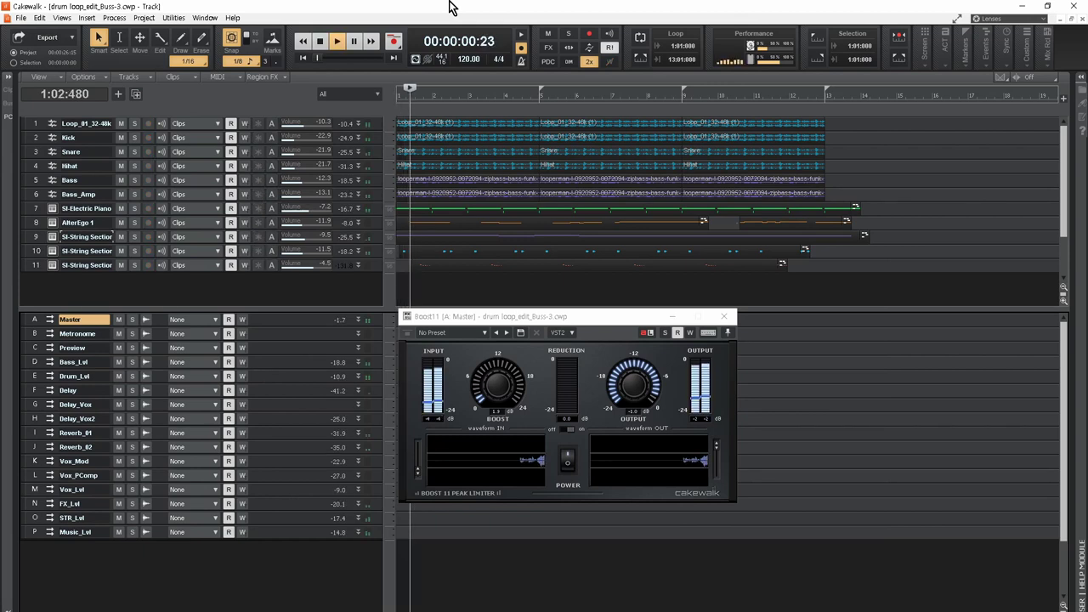